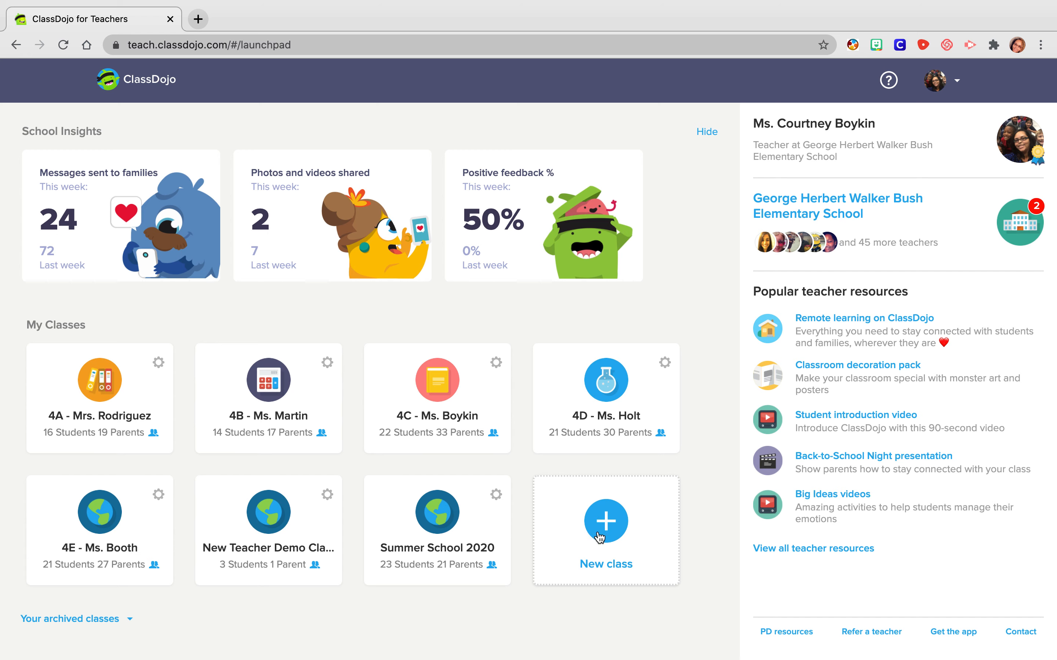
# - Start a new class and name it with the teacher's title and surname followed by 5C
pyautogui.click(611, 525)
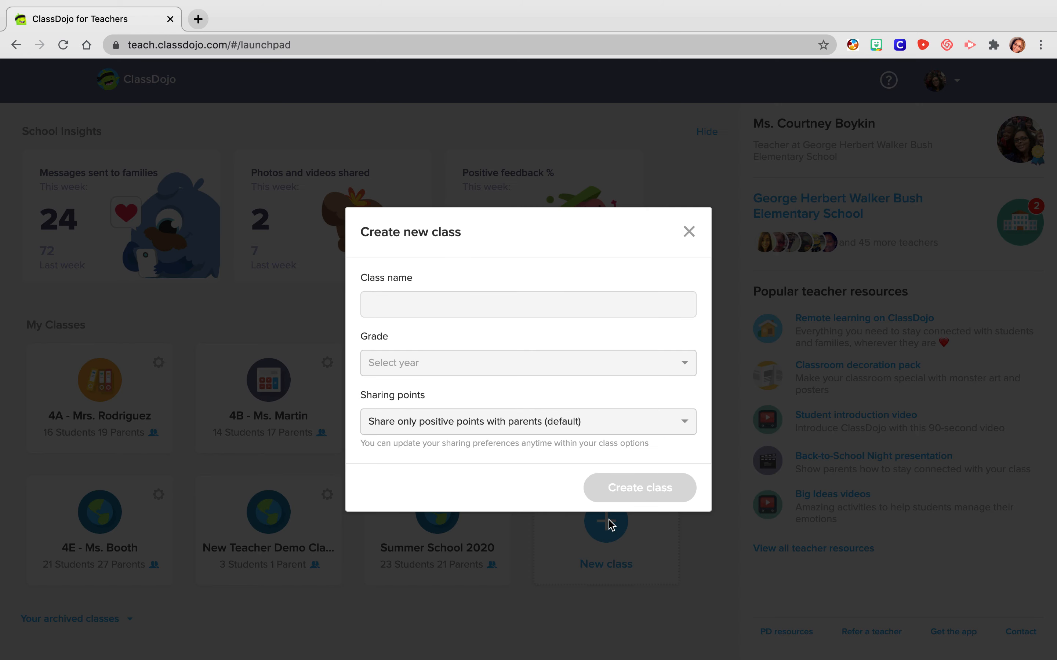
pyautogui.click(480, 301)
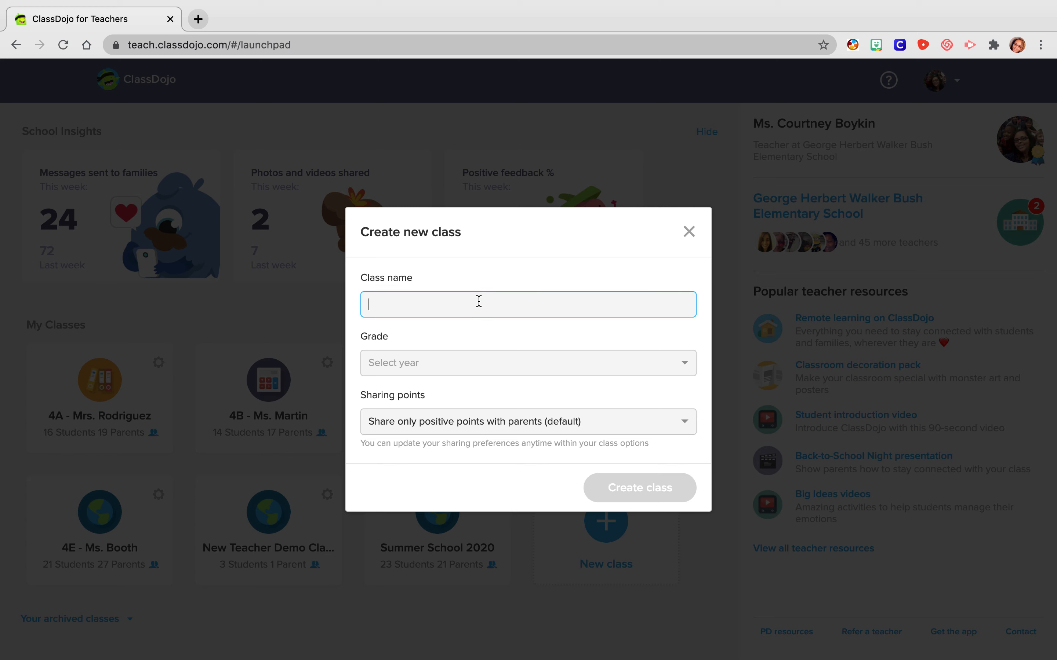
pyautogui.write('Ms. Boykin 5C')
# - Set the grade to 5th Grade, share all points with parents, and create the class
pyautogui.click(448, 362)
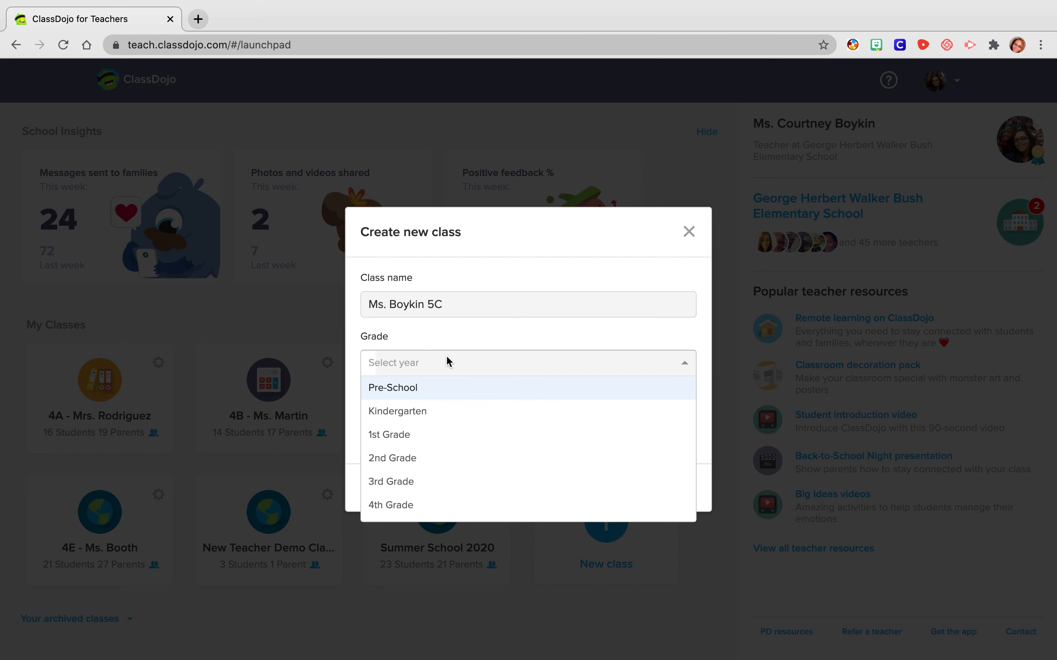
pyautogui.scroll(-2, 427, 500)
pyautogui.click(414, 477)
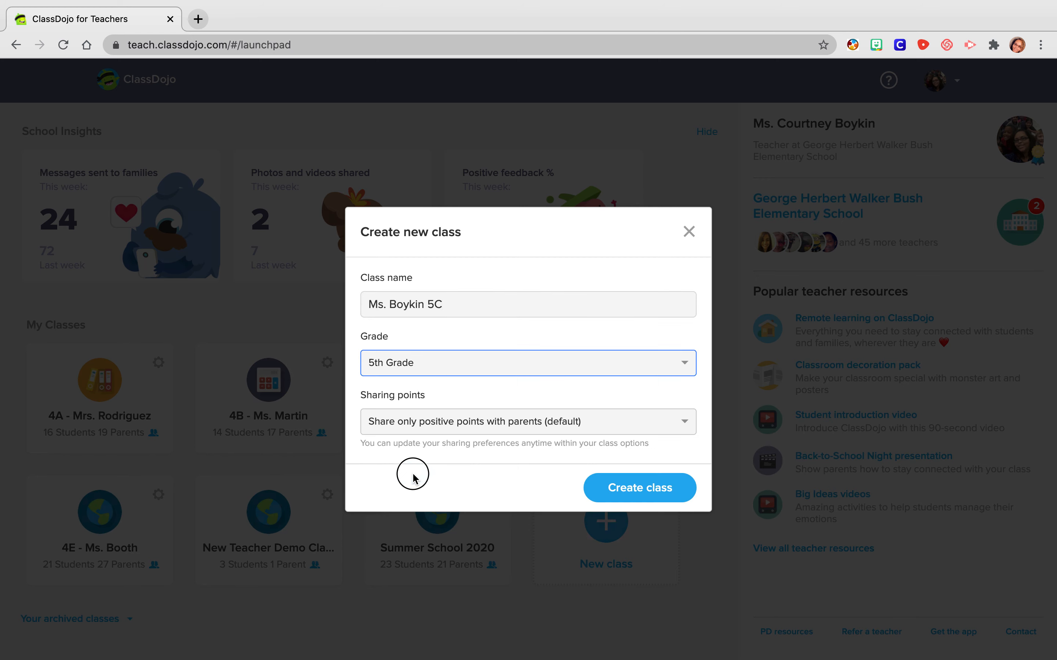
pyautogui.click(507, 426)
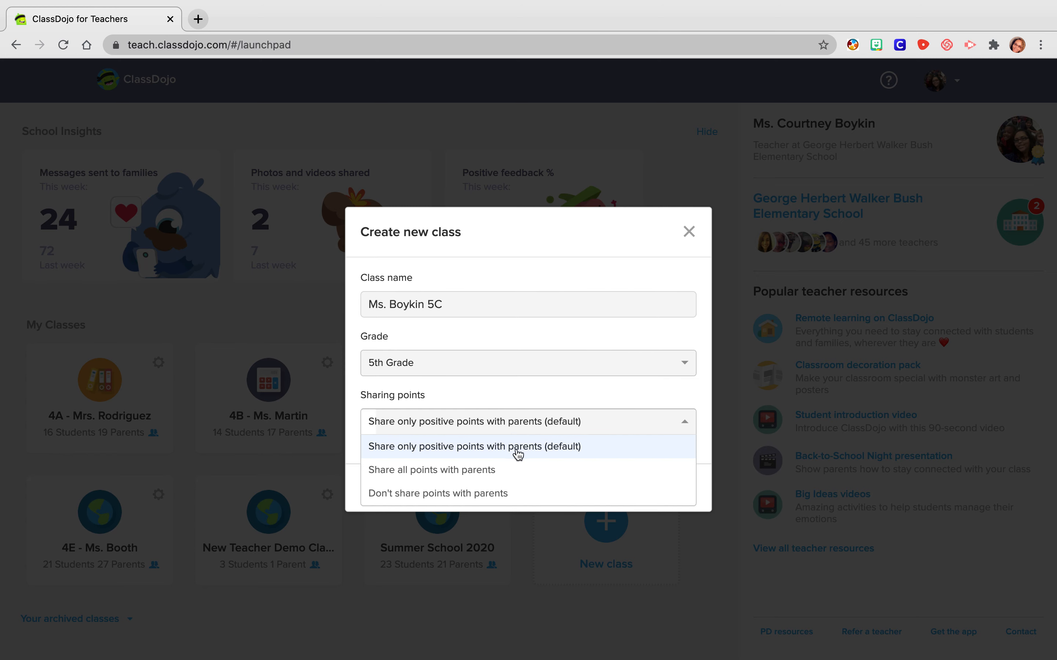
pyautogui.click(480, 474)
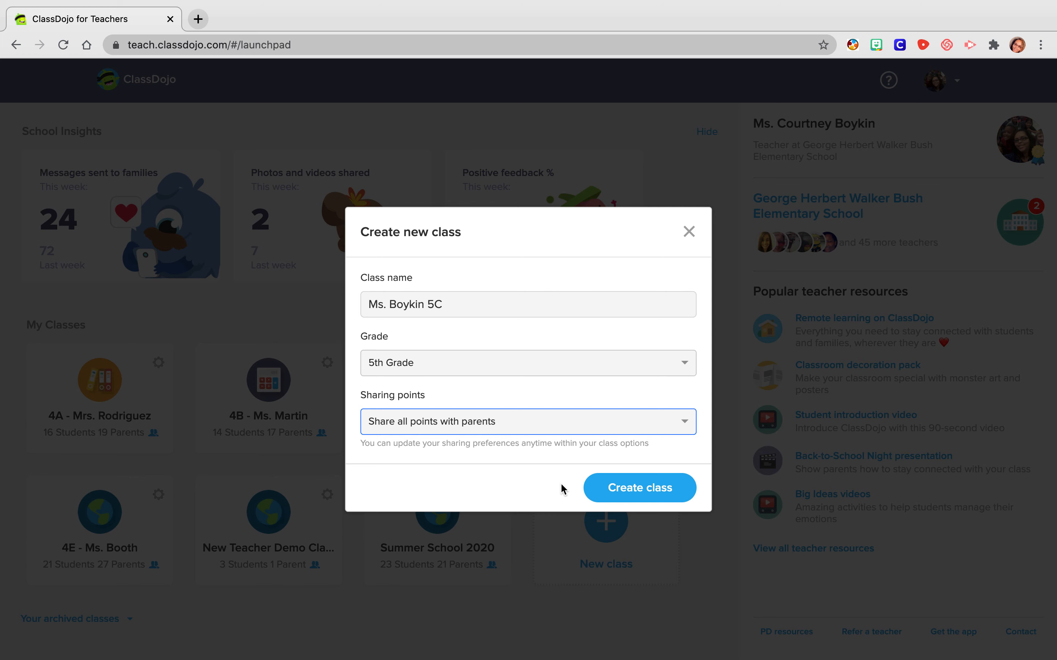
pyautogui.click(611, 490)
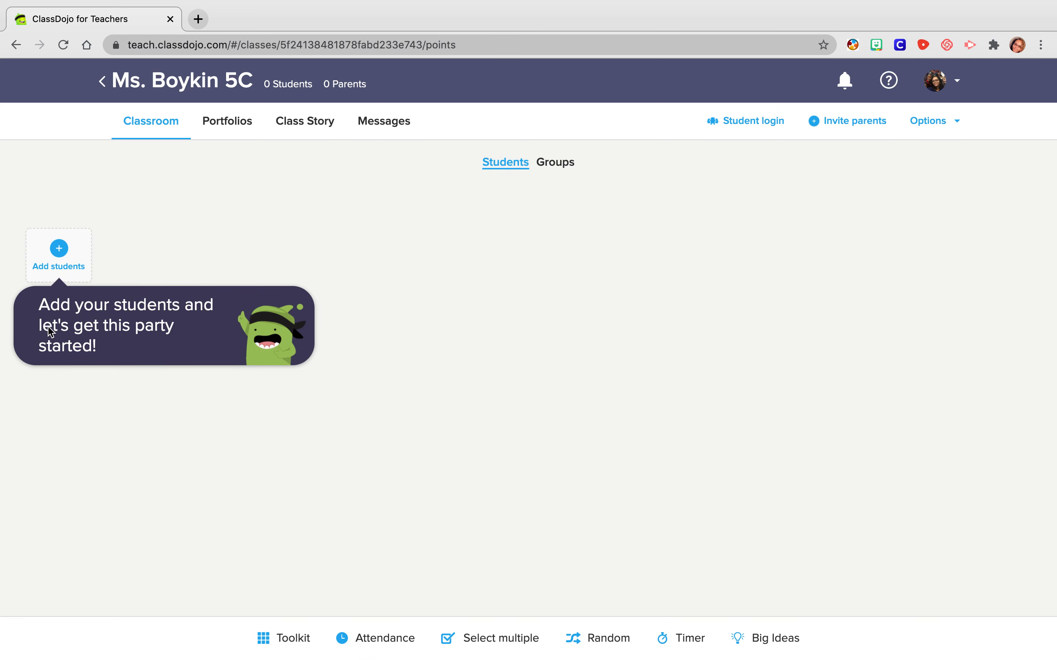
# - Find a student by first name, add the school directory match to the class, and save the roster
pyautogui.click(59, 256)
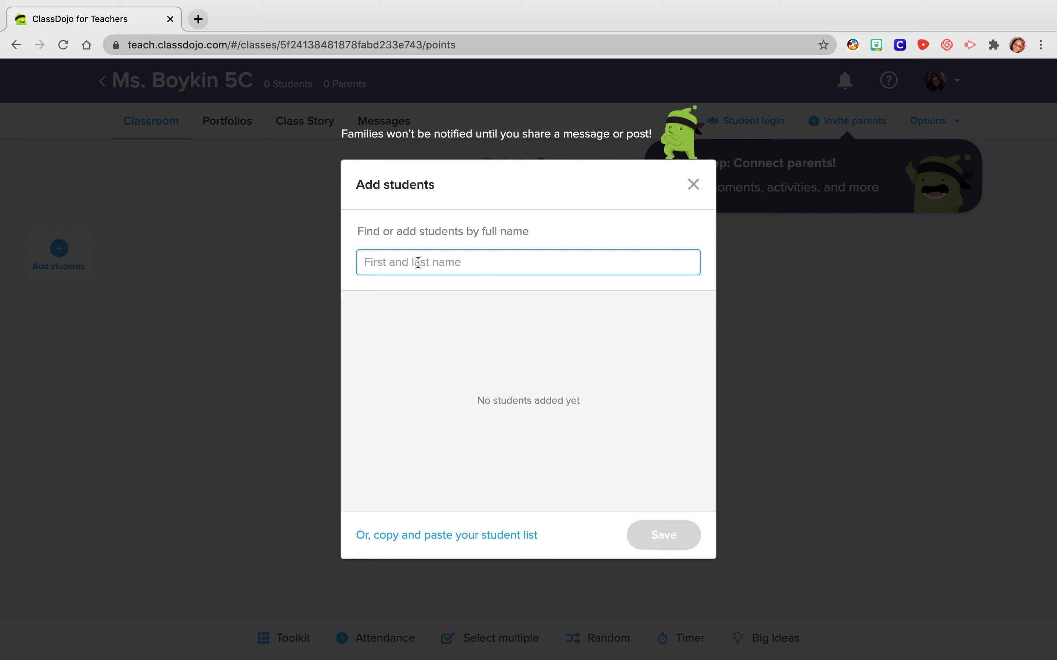
pyautogui.write('Courtney')
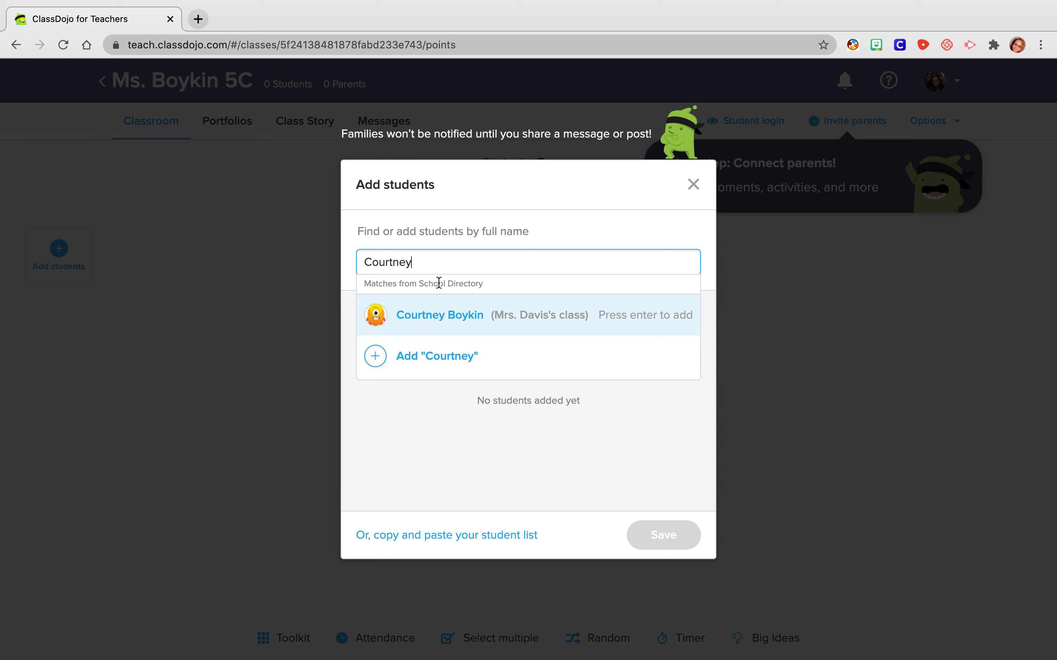
pyautogui.click(452, 320)
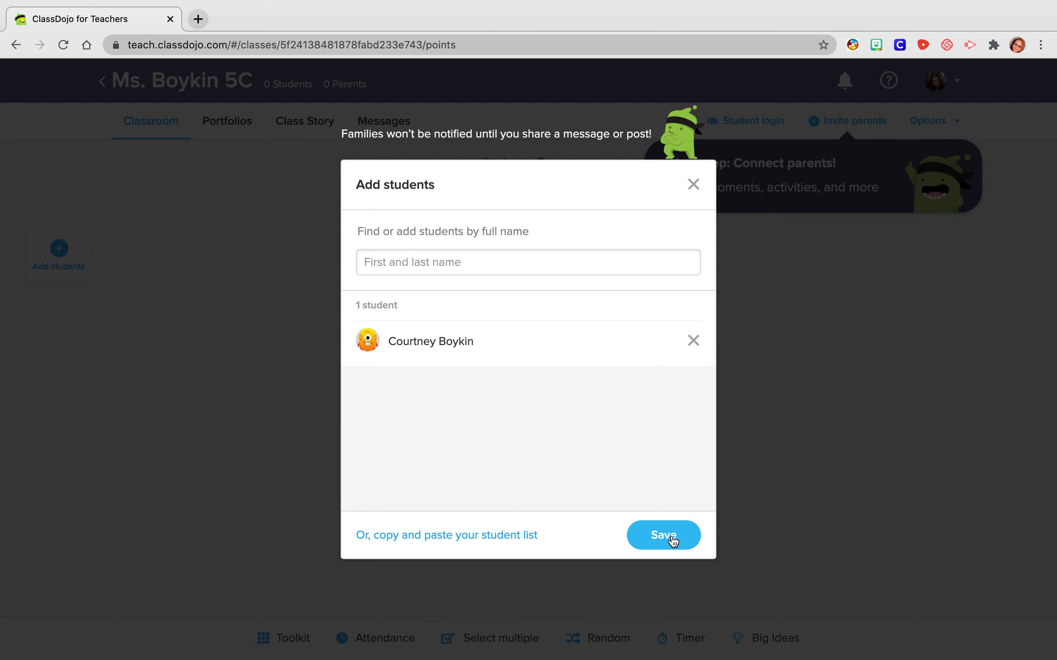
pyautogui.click(452, 541)
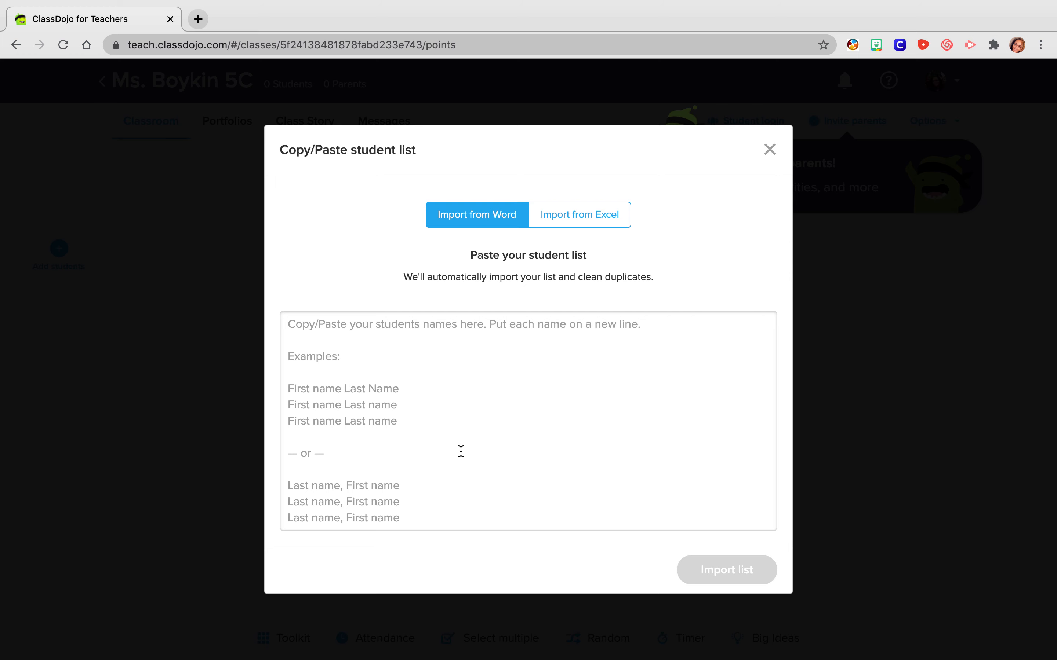
pyautogui.click(775, 157)
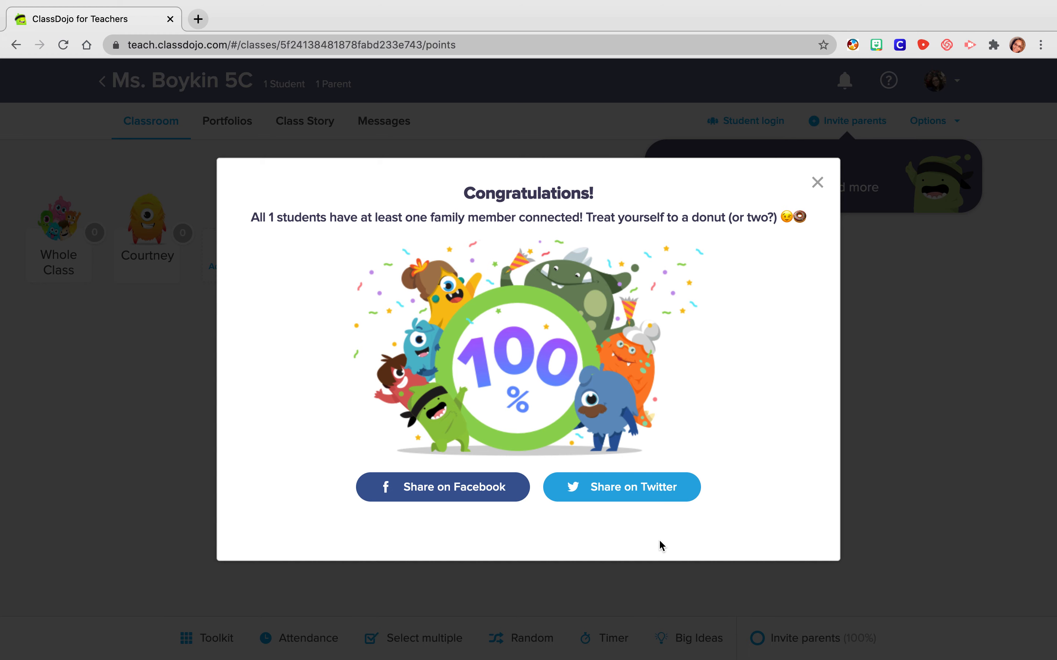
pyautogui.click(817, 181)
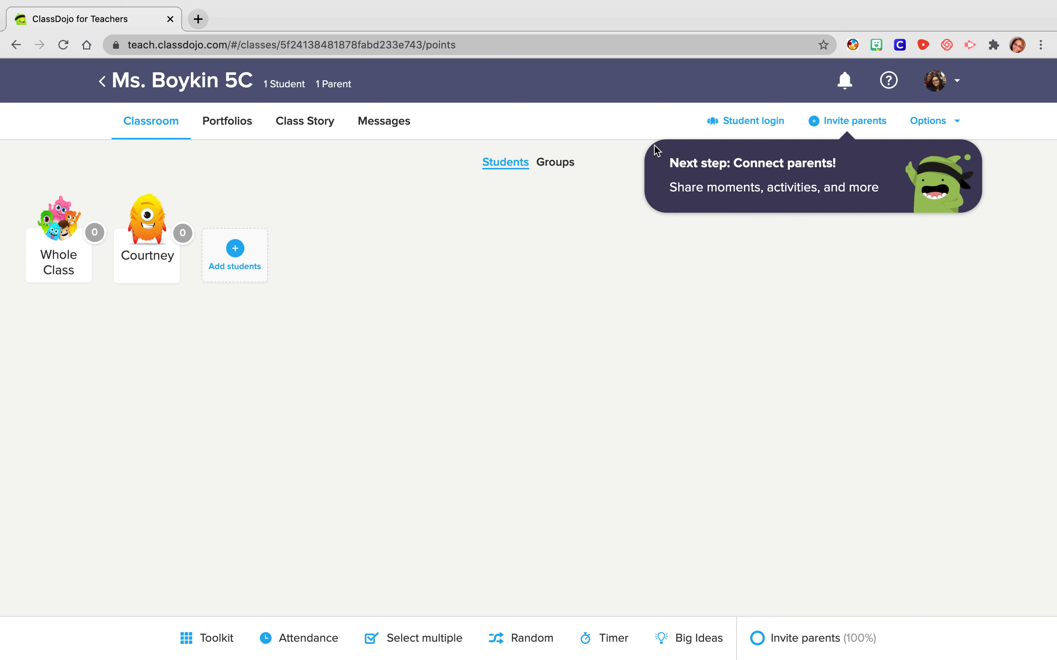
# - Edit the class info and change the class icon to the orange one with binders
pyautogui.click(927, 122)
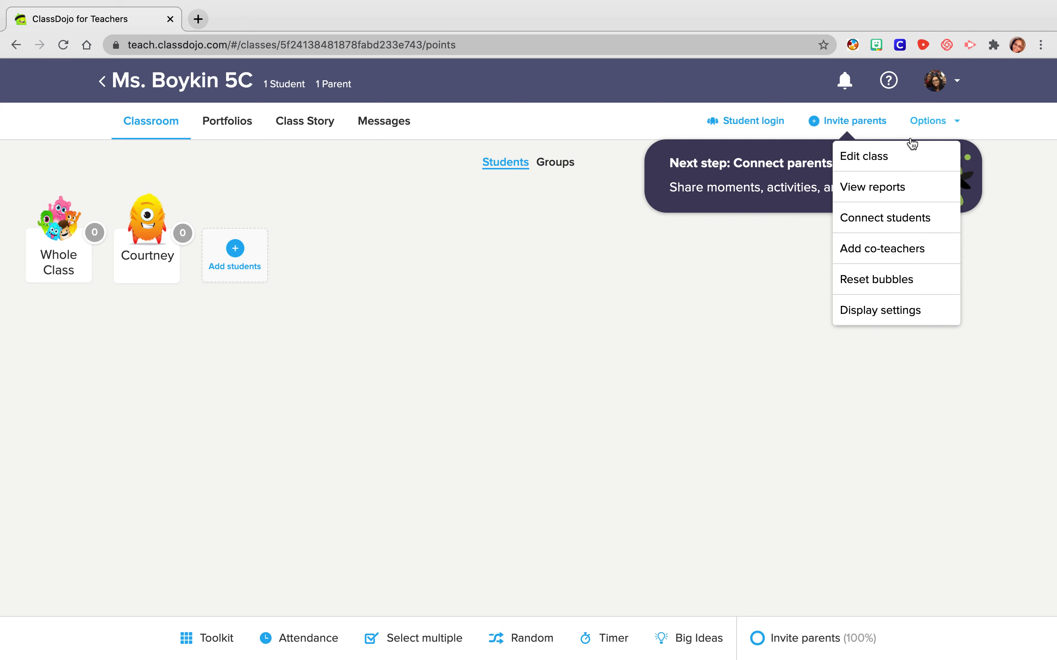
pyautogui.click(895, 159)
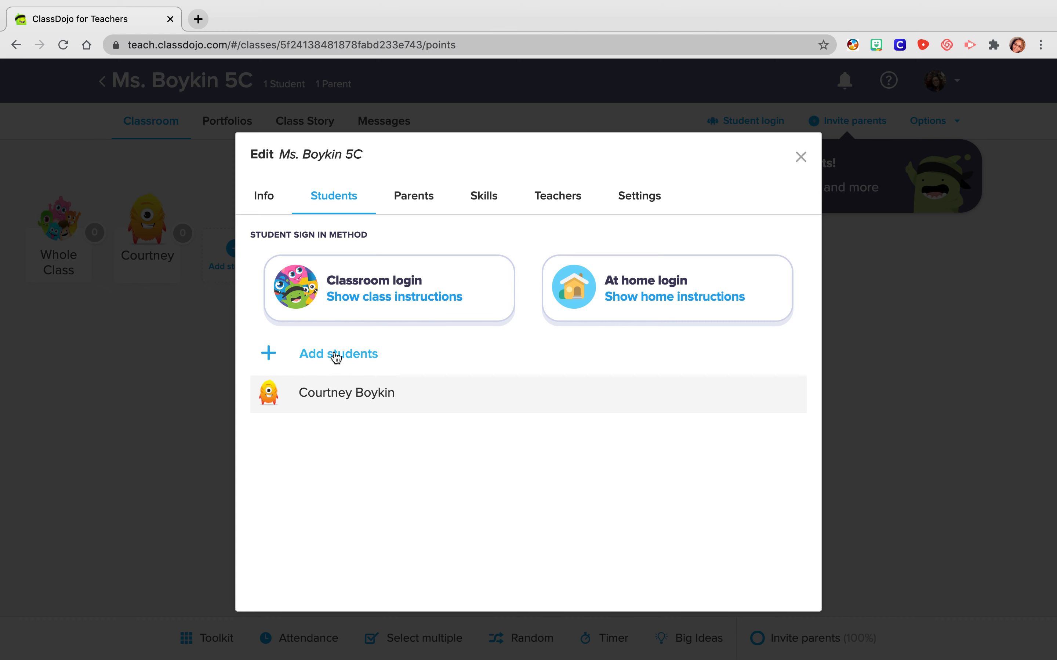
pyautogui.click(266, 199)
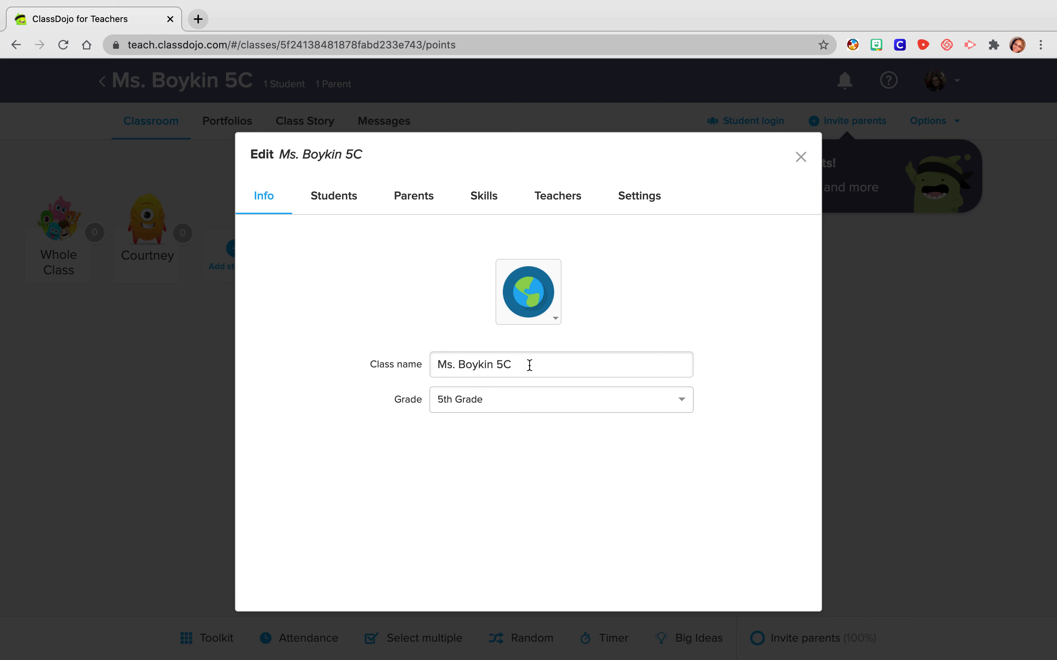
pyautogui.click(557, 318)
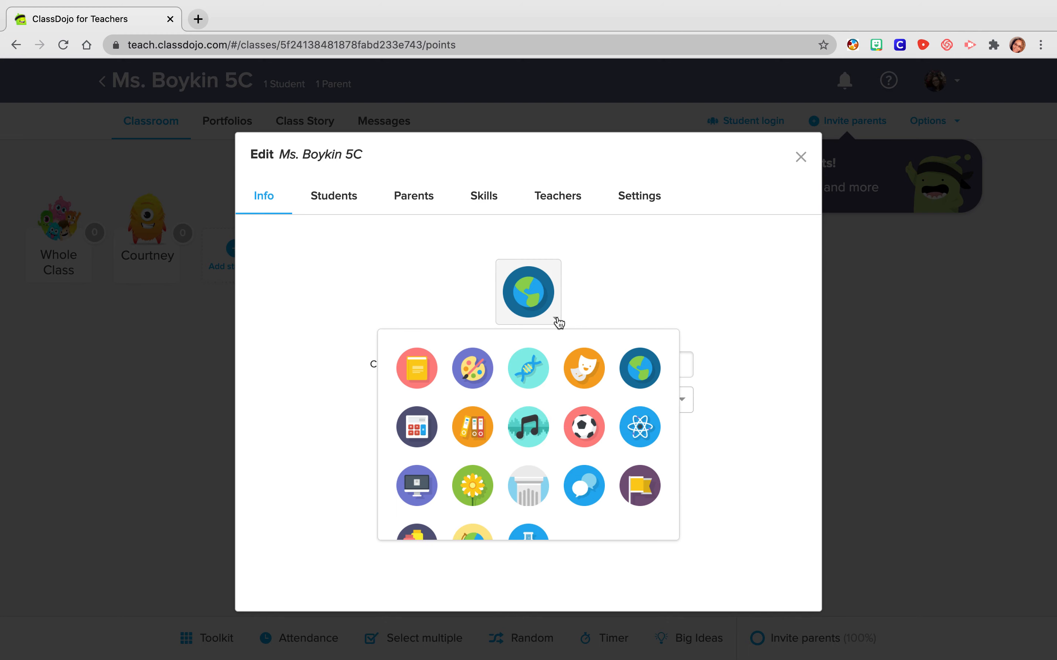
pyautogui.scroll(-2, 510, 441)
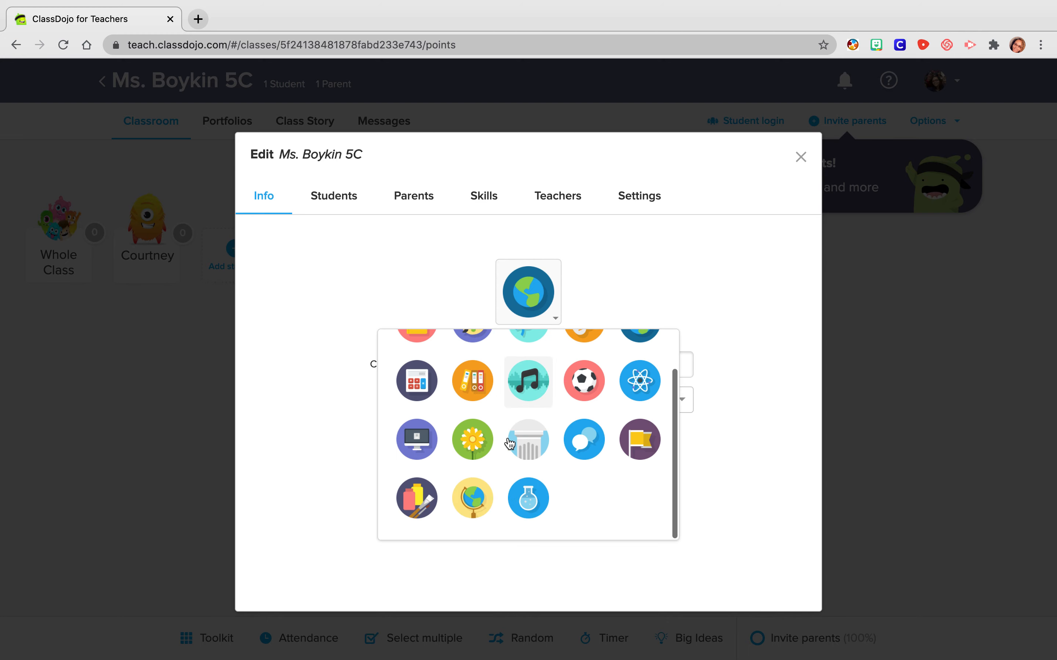
pyautogui.scroll(2, 509, 444)
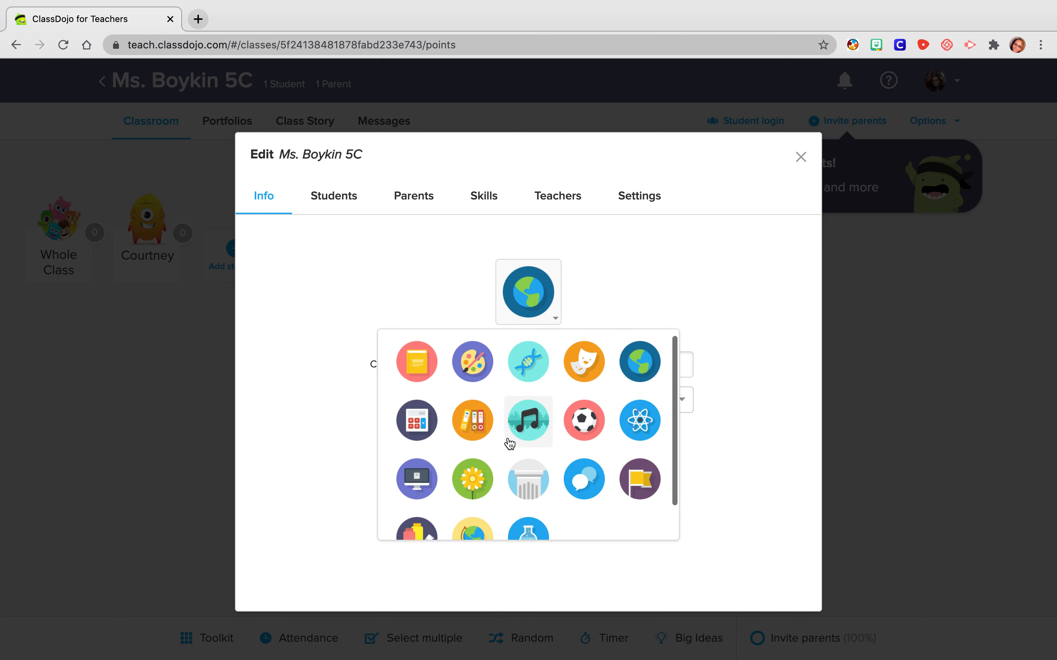
pyautogui.click(480, 438)
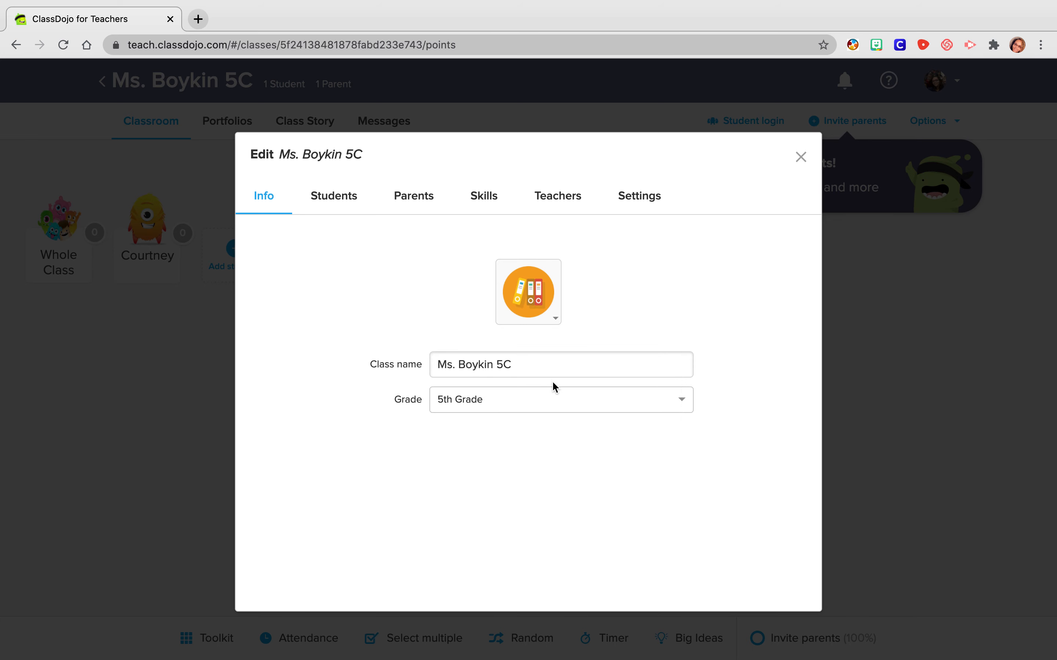
# - Agree to the student account permissions with QR code as the classroom sign-in method, and view the at-home login instructions
pyautogui.click(334, 199)
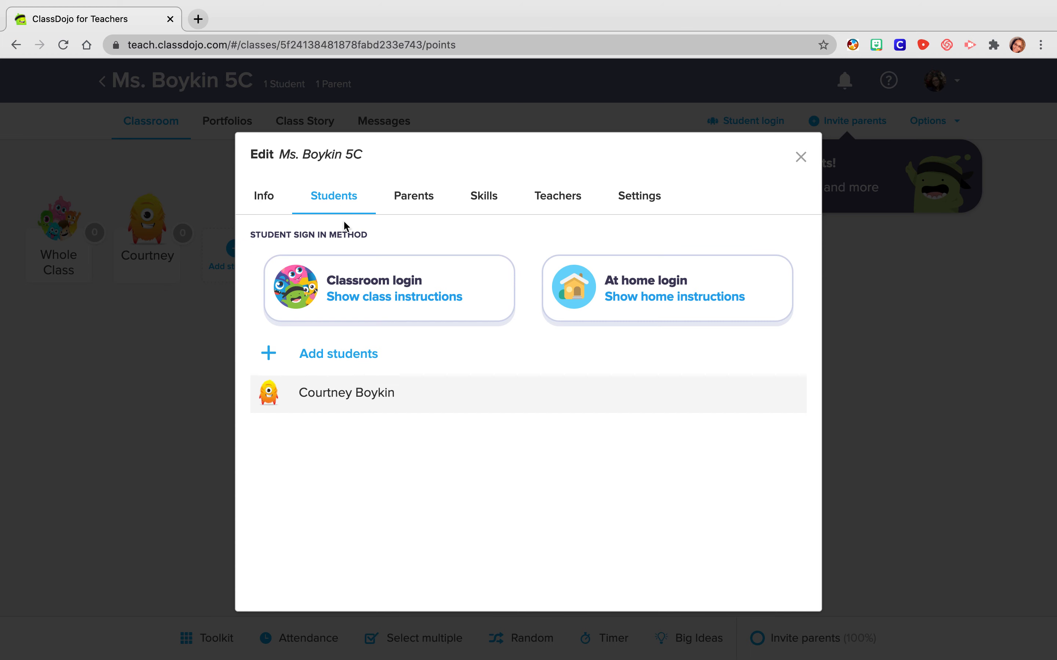
pyautogui.click(388, 302)
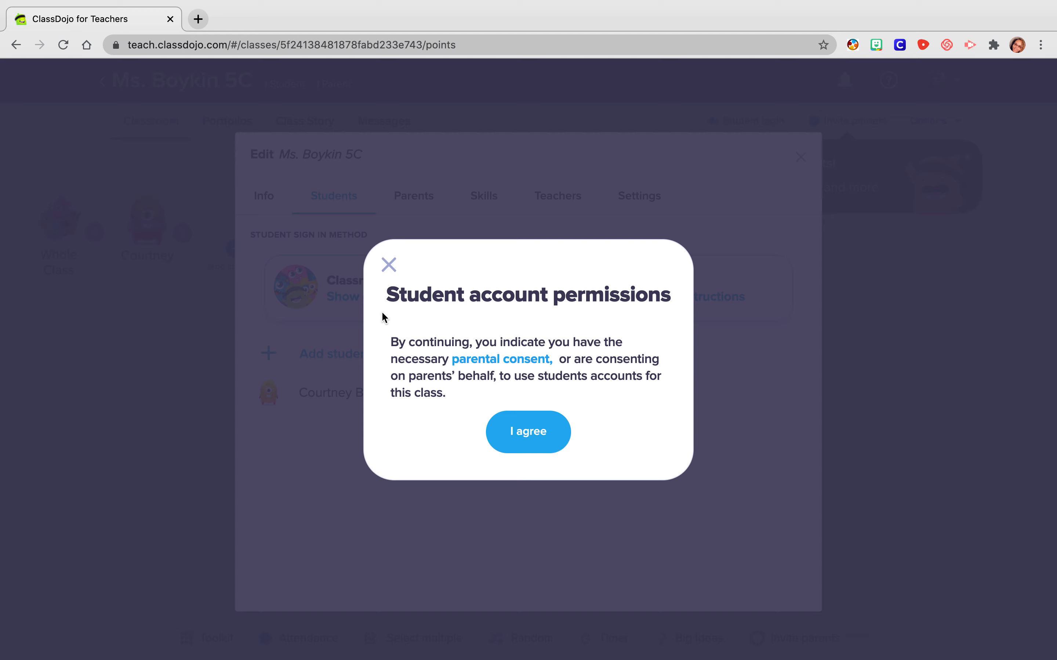
pyautogui.click(542, 443)
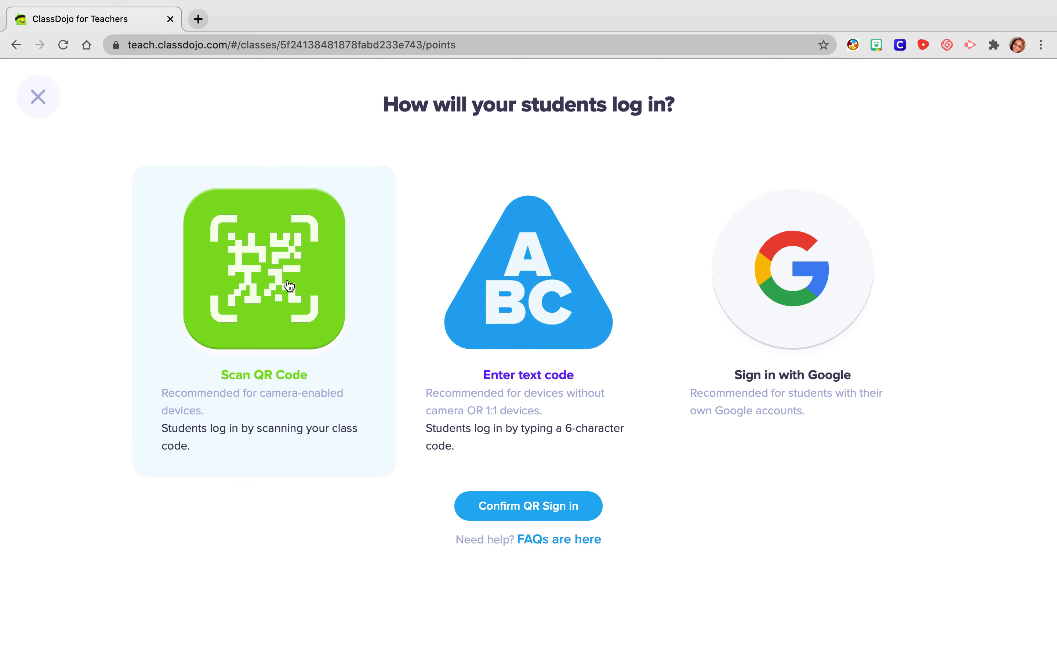
pyautogui.click(529, 506)
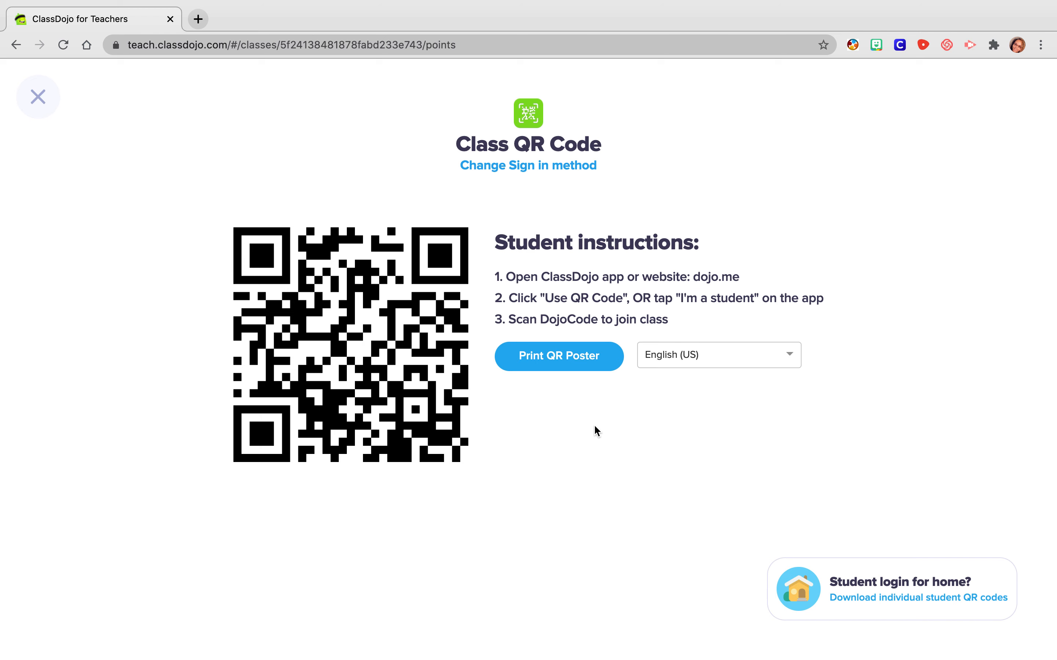
pyautogui.click(43, 99)
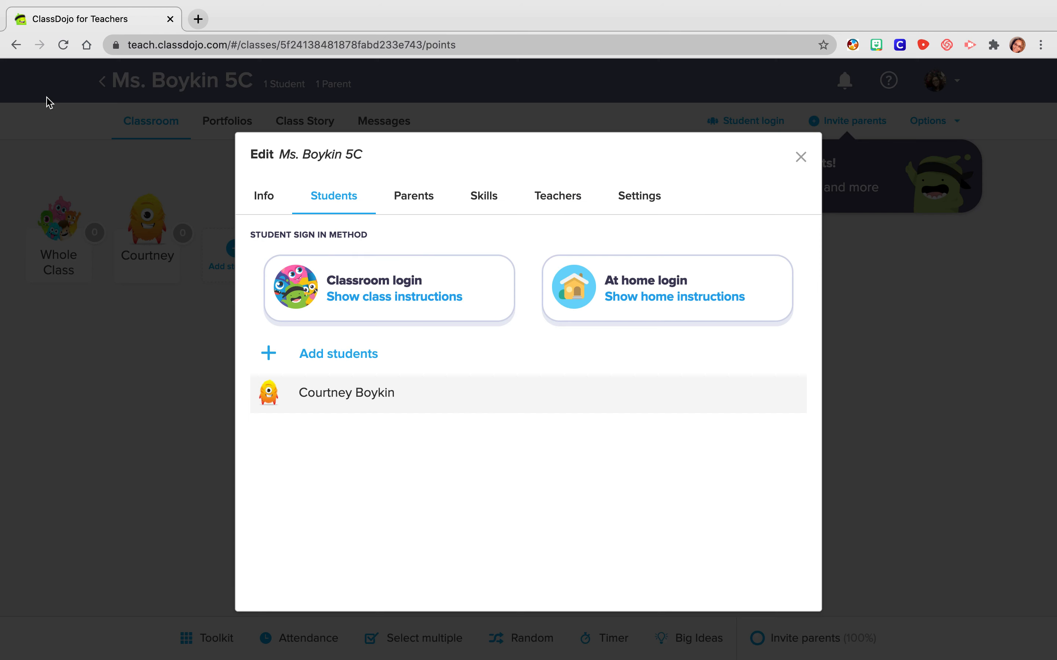
pyautogui.click(641, 288)
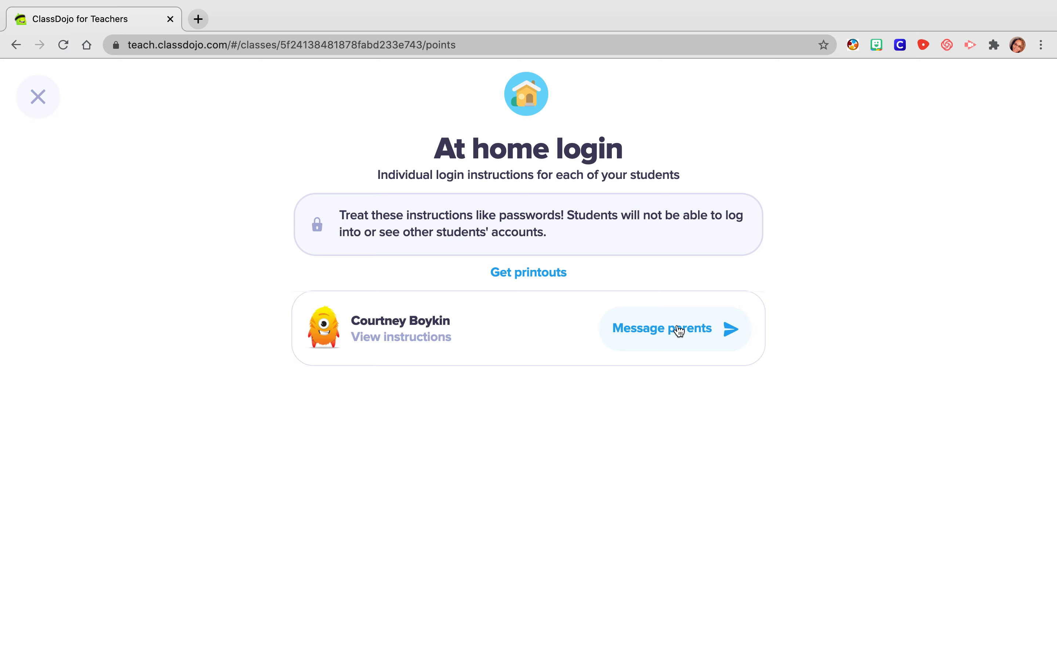
pyautogui.click(44, 100)
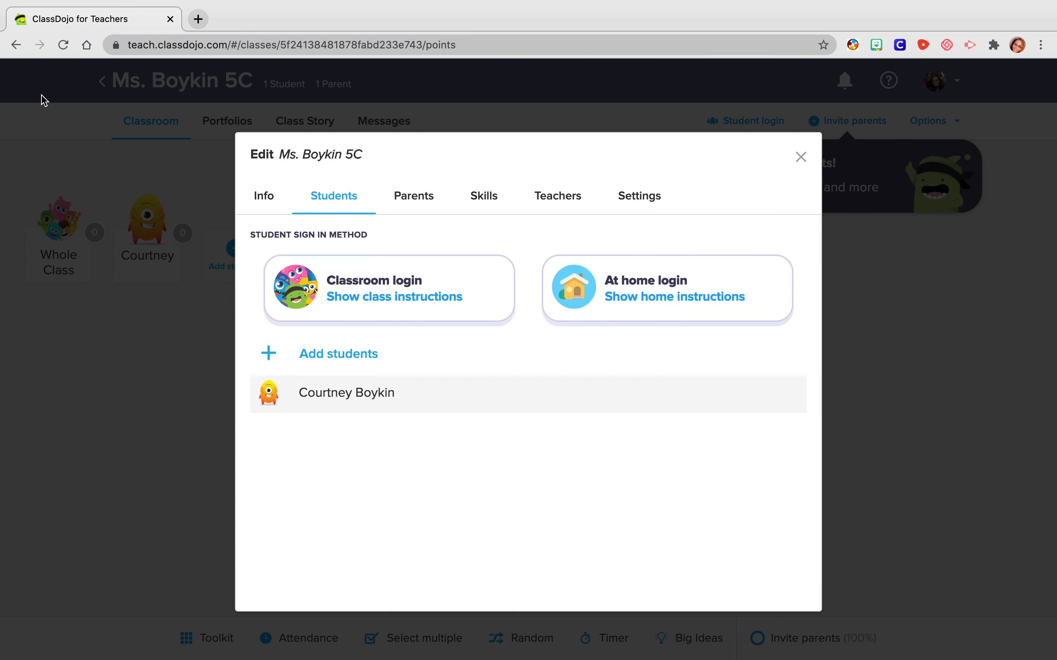
# - Download the individual parent invite printouts in English (US) for all parents
pyautogui.click(411, 204)
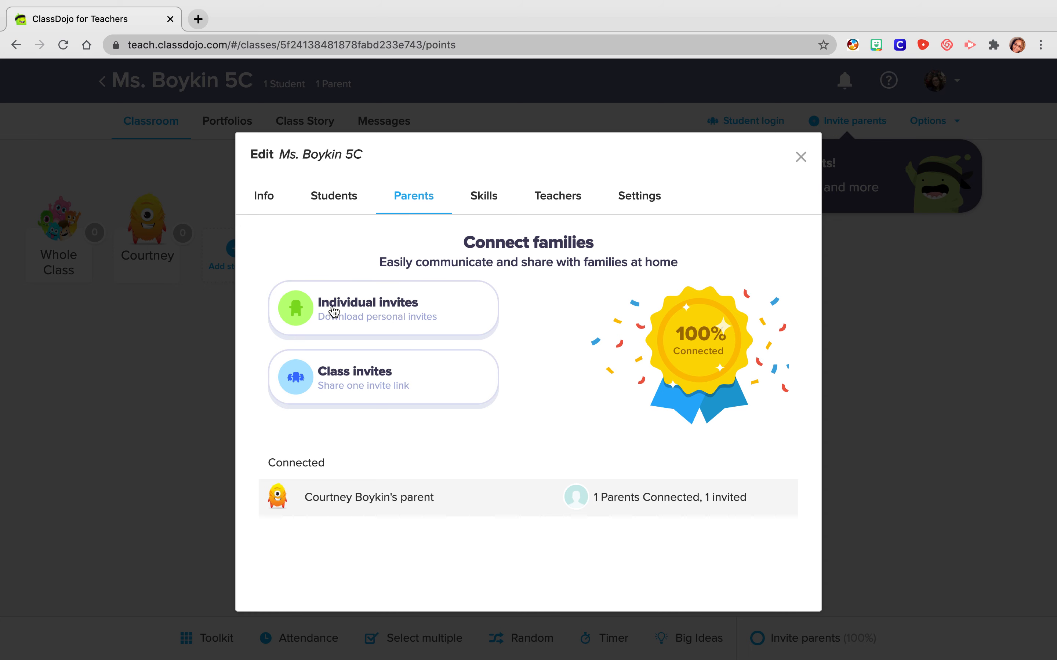
pyautogui.click(365, 314)
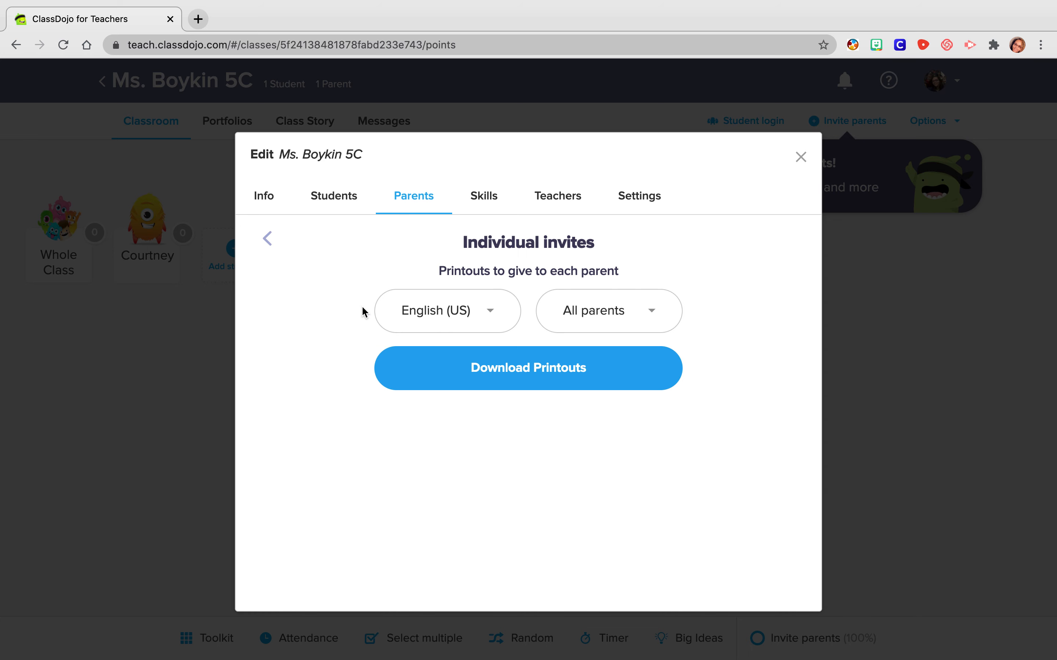
pyautogui.click(561, 370)
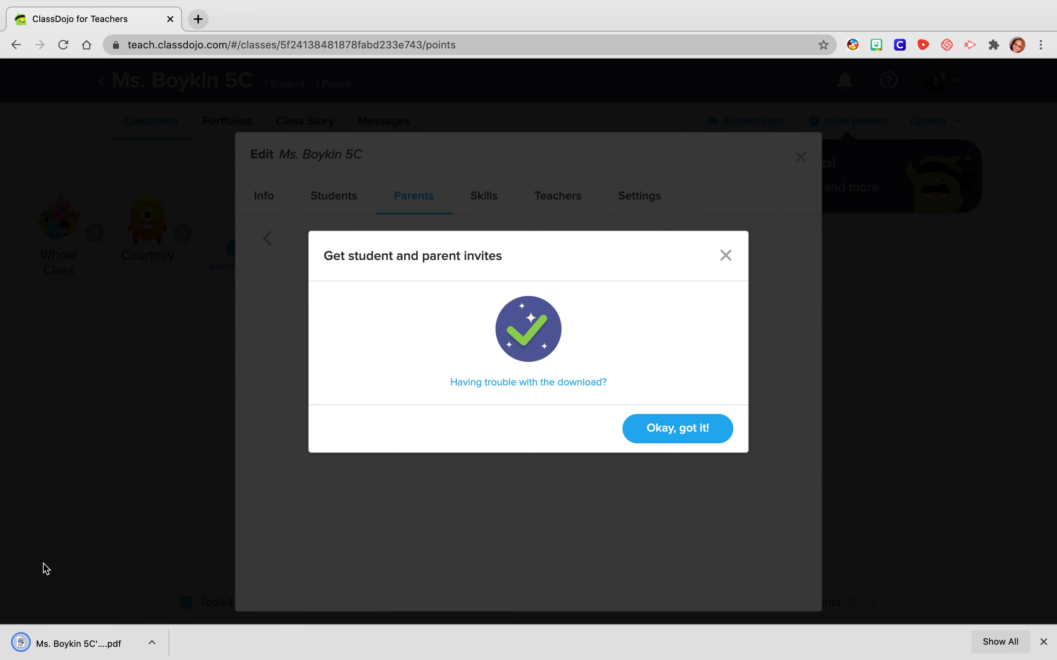
# - Open the downloaded invites PDF and review the steps to connect parents and the student's parent invite page
pyautogui.click(83, 642)
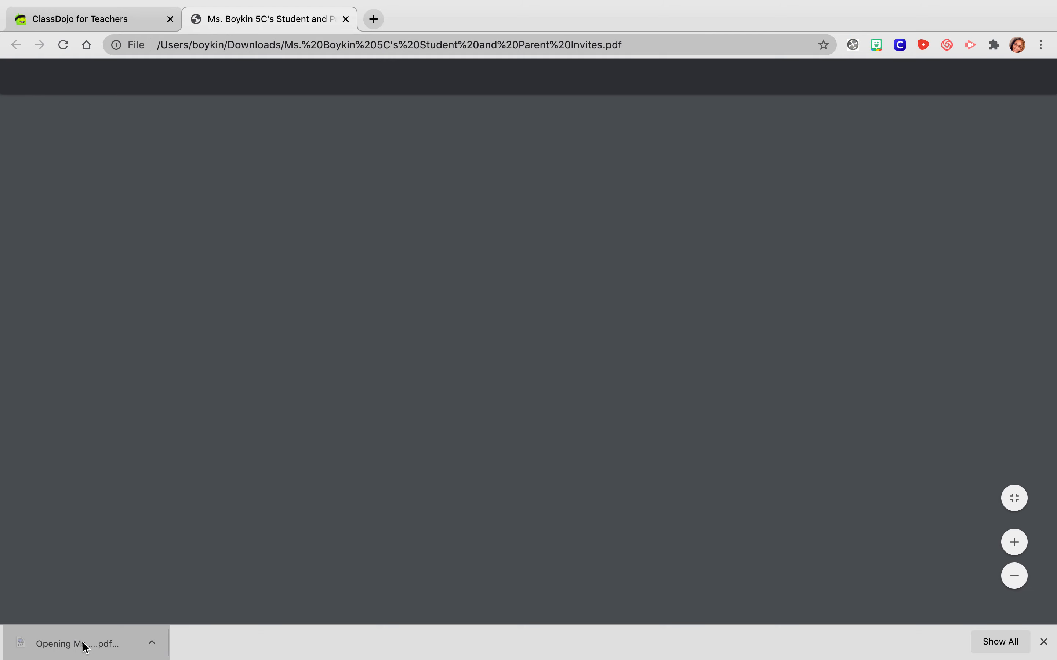
pyautogui.scroll(-15, 445, 495)
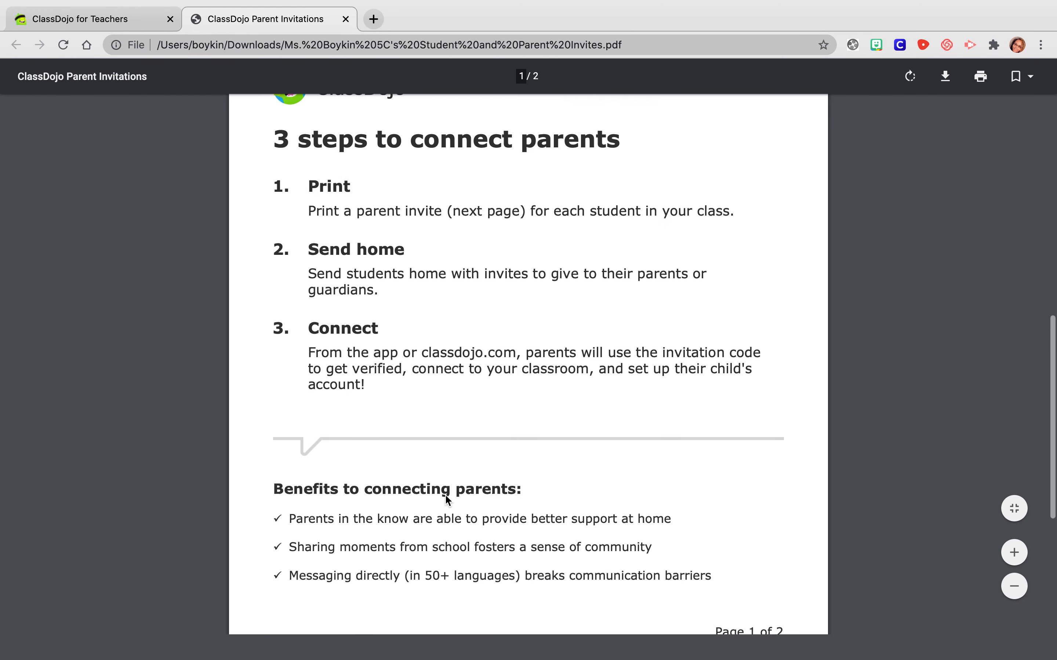
pyautogui.scroll(5, 446, 498)
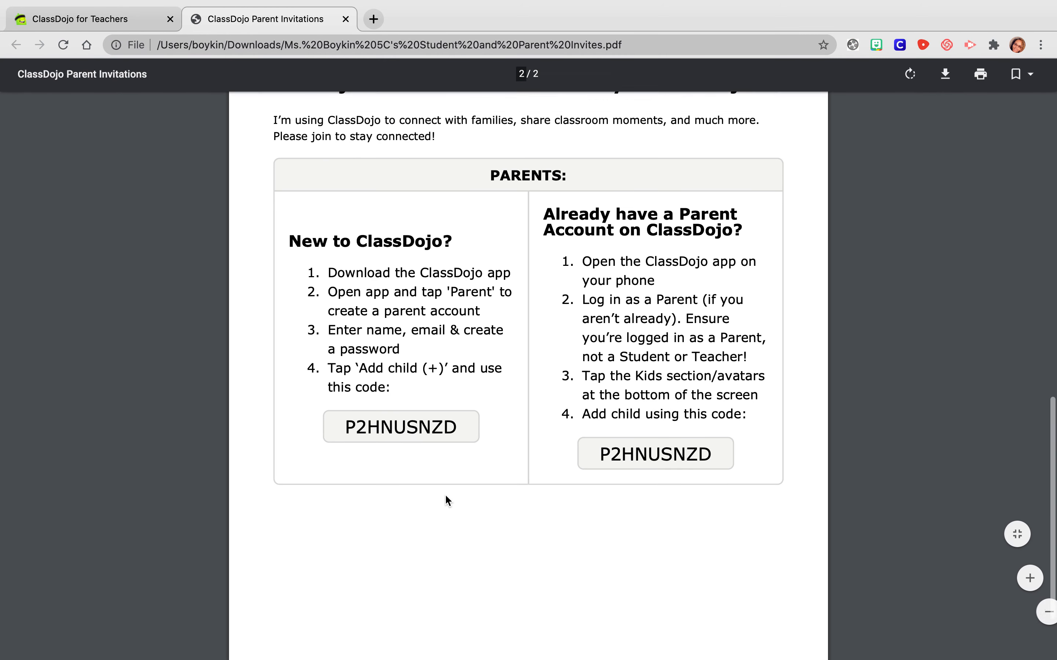
pyautogui.scroll(-2, 445, 497)
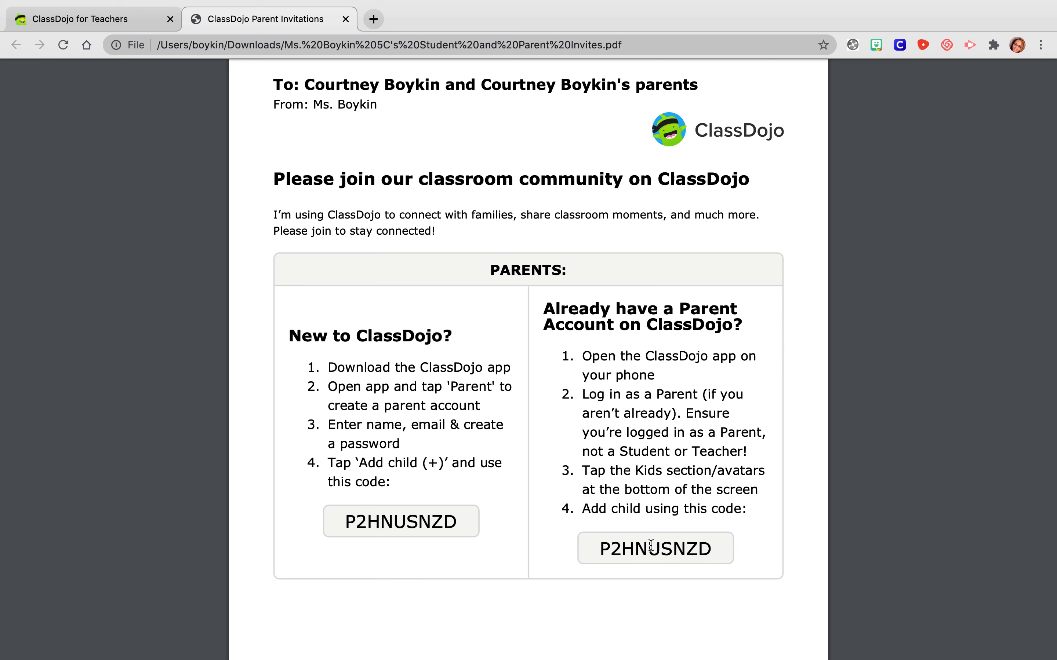
pyautogui.scroll(8, 288, 290)
pyautogui.scroll(10, 288, 291)
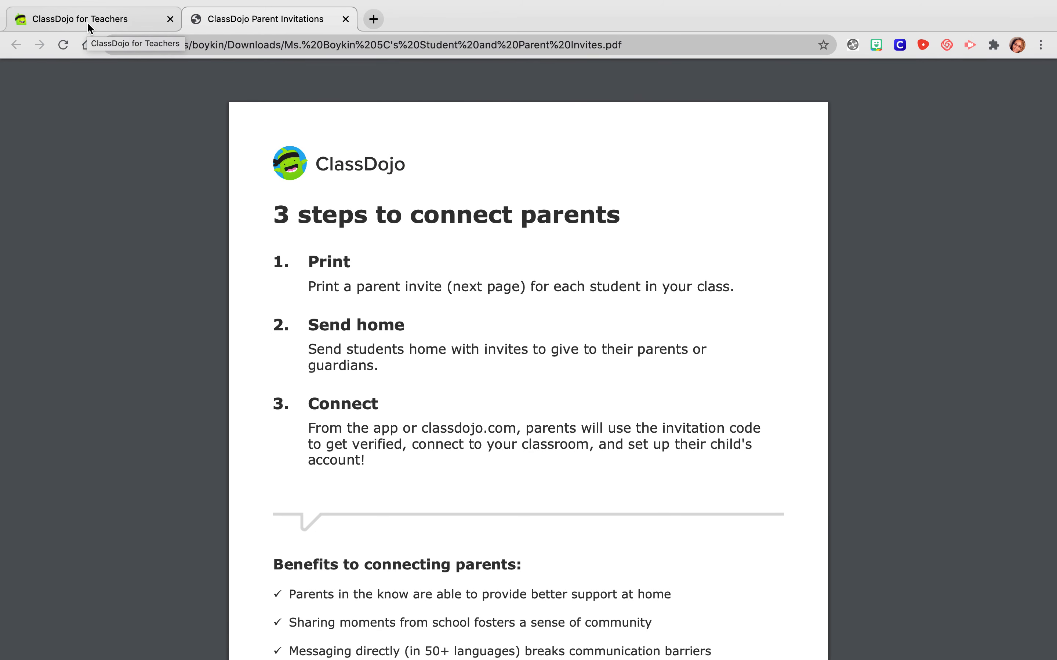
# - Return to ClassDojo, dismiss the invite download confirmation and bring up the class's skills
pyautogui.click(88, 24)
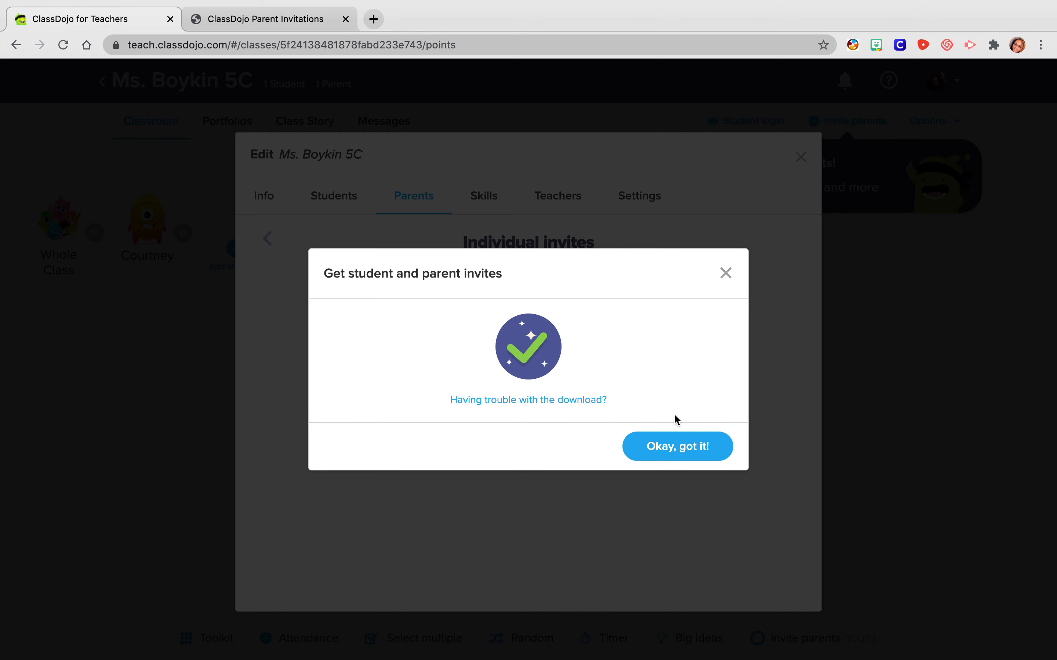
pyautogui.click(677, 447)
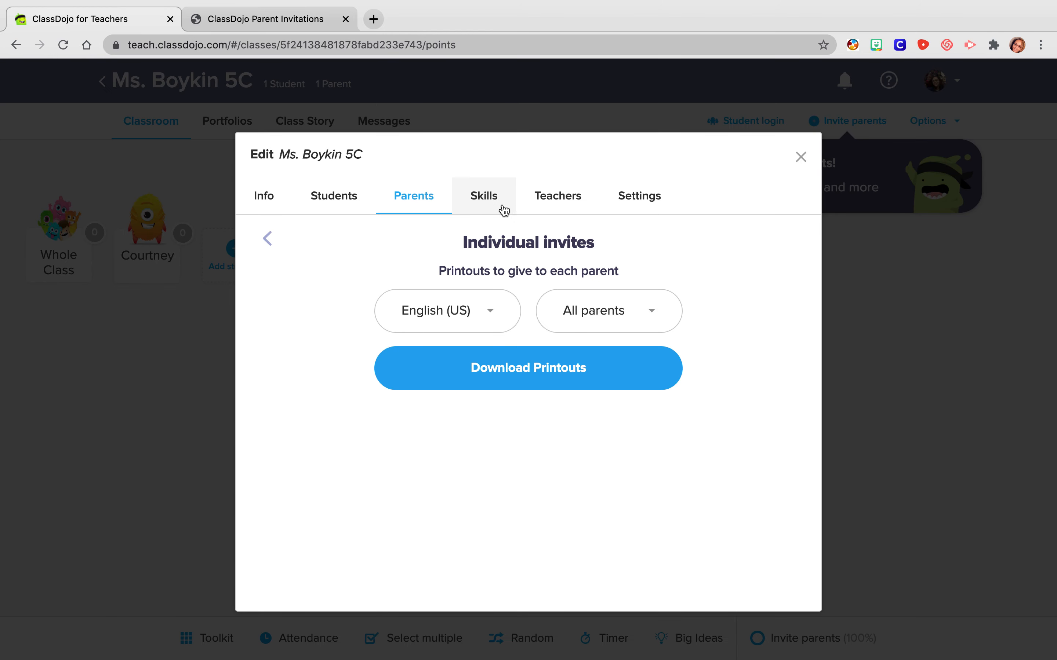
pyautogui.click(489, 200)
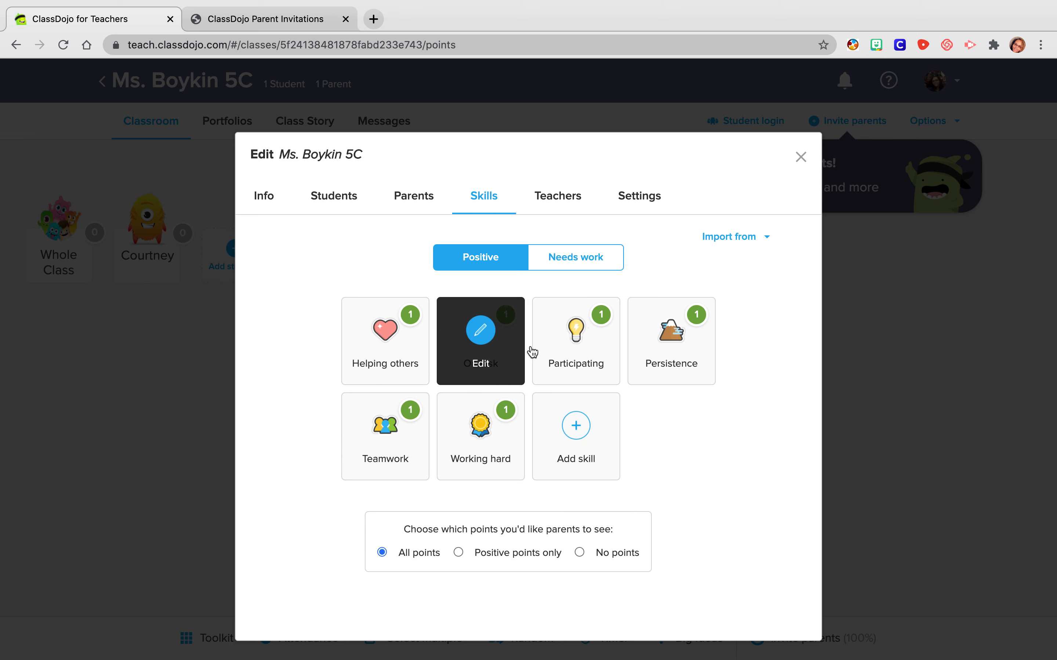
# - Open the positive skill "Persistence", check its name and point weight options, and delete the skill
pyautogui.click(662, 346)
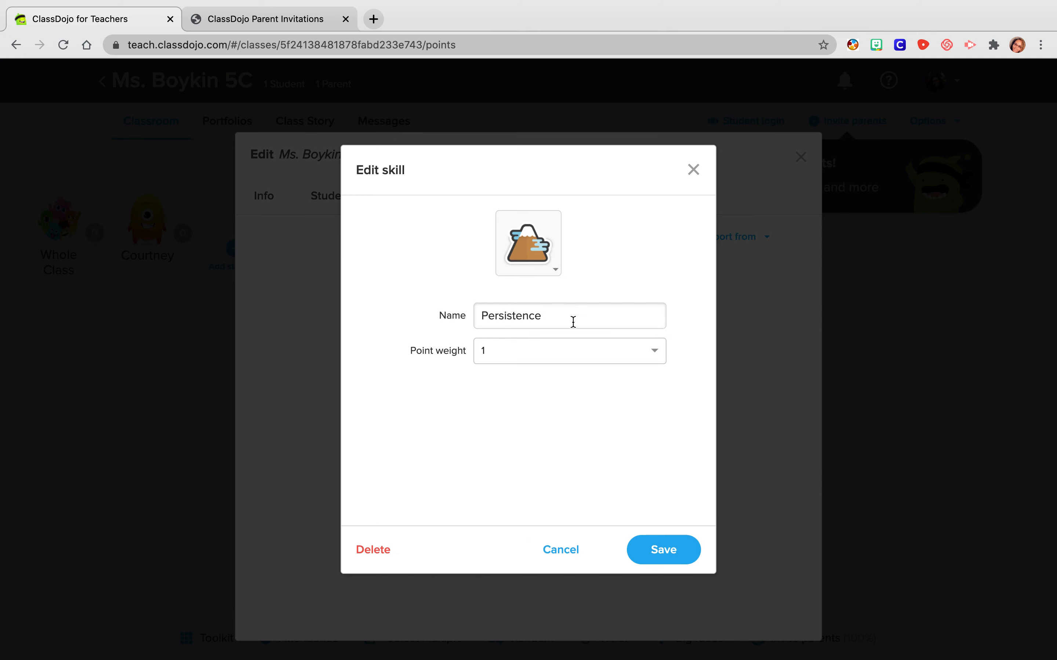
pyautogui.click(529, 319)
pyautogui.moveTo(529, 319); pyautogui.dragTo(464, 321)
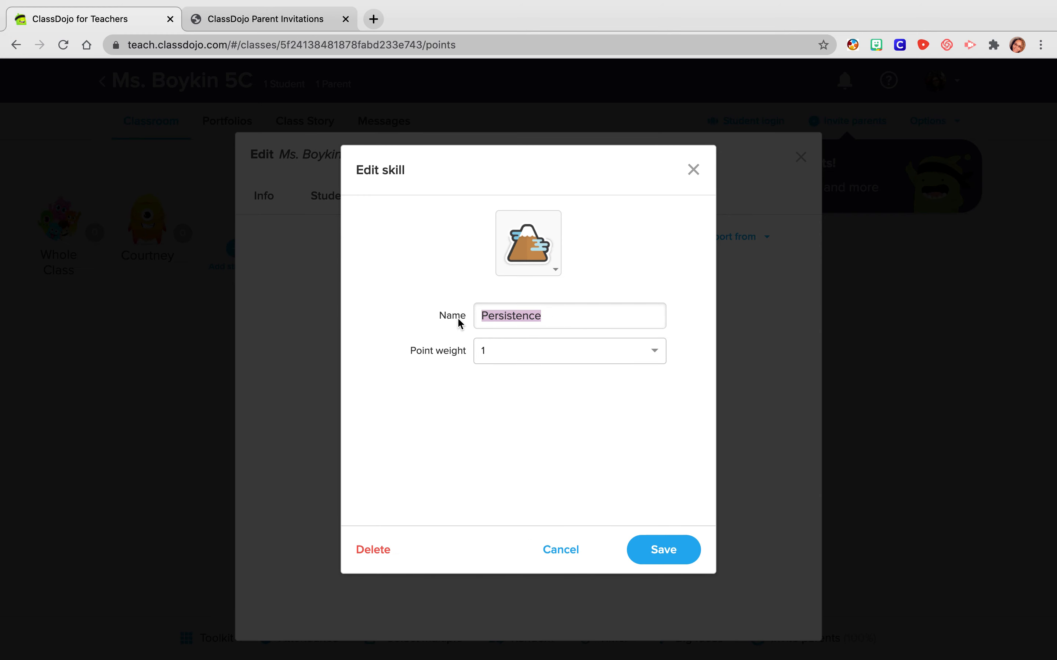
pyautogui.click(519, 365)
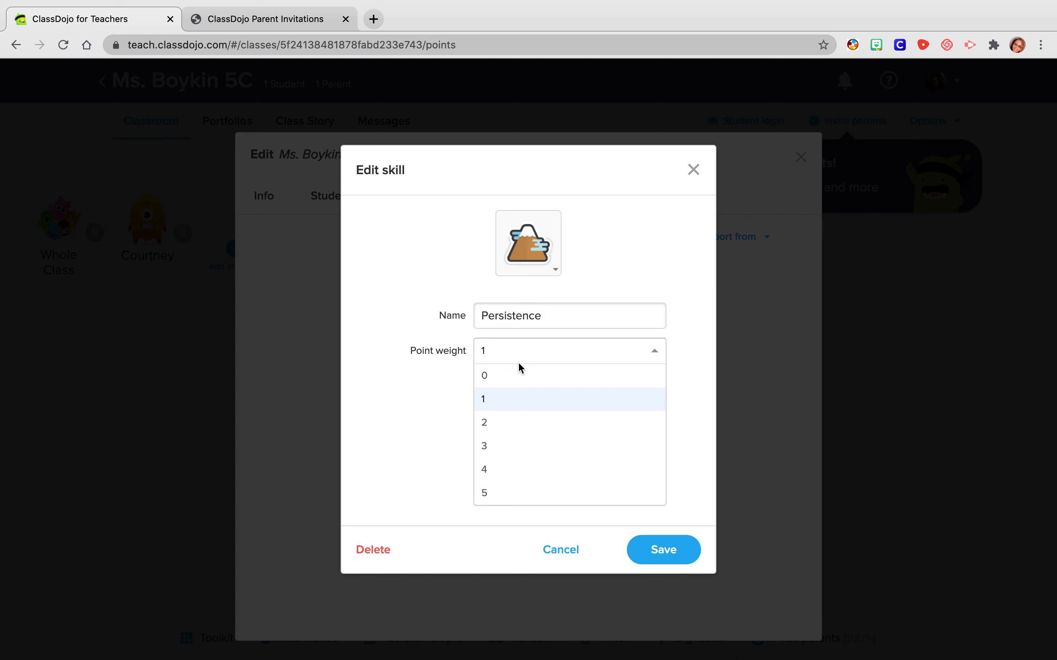
pyautogui.click(438, 535)
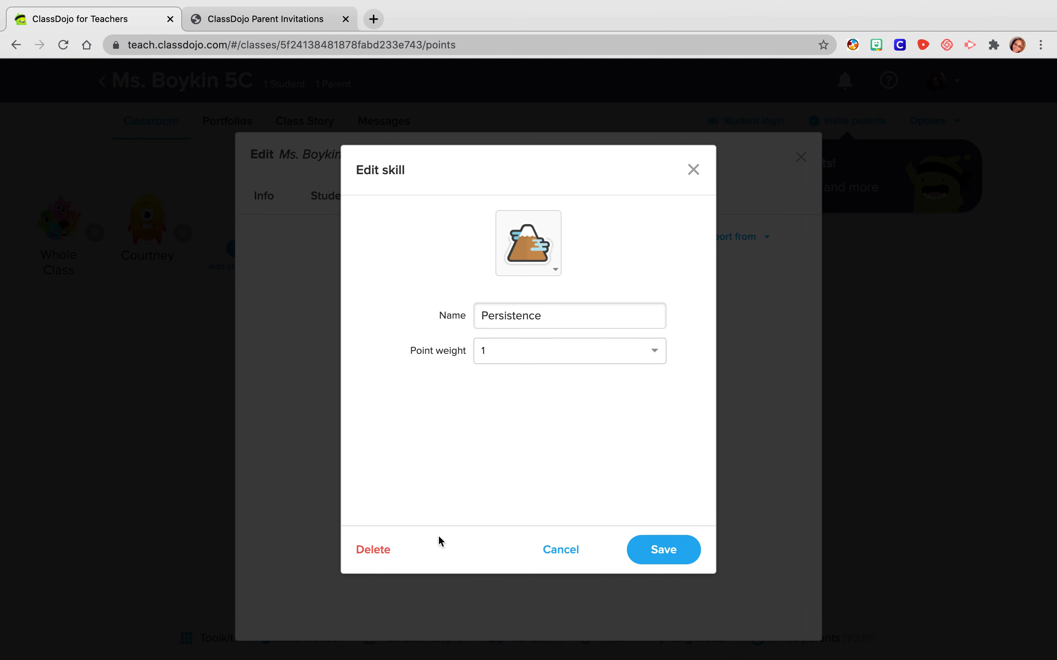
pyautogui.click(377, 551)
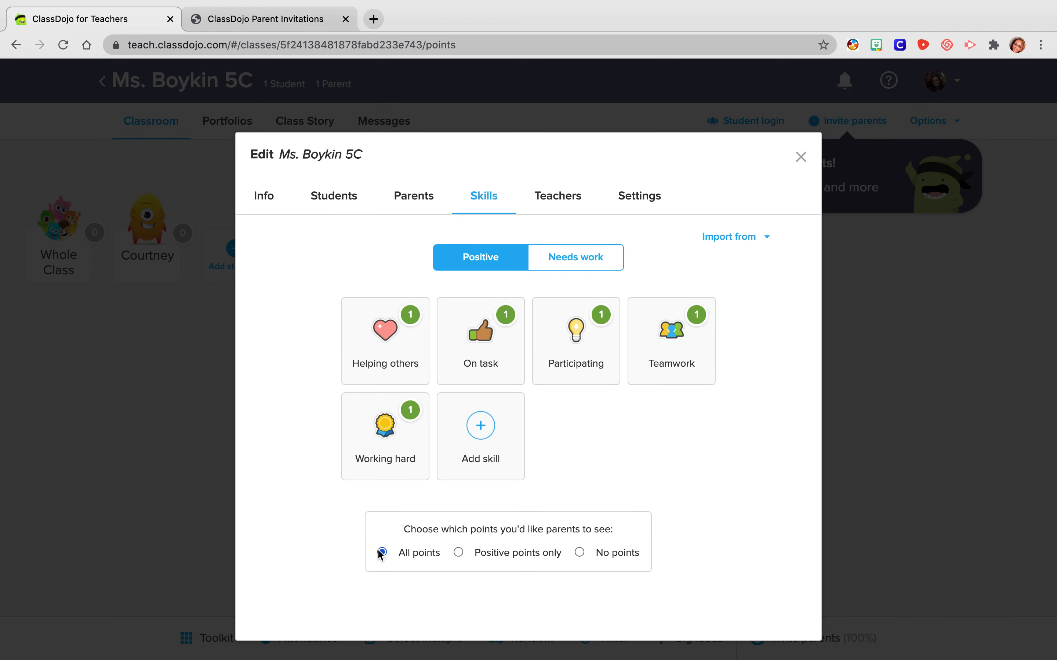
pyautogui.click(489, 435)
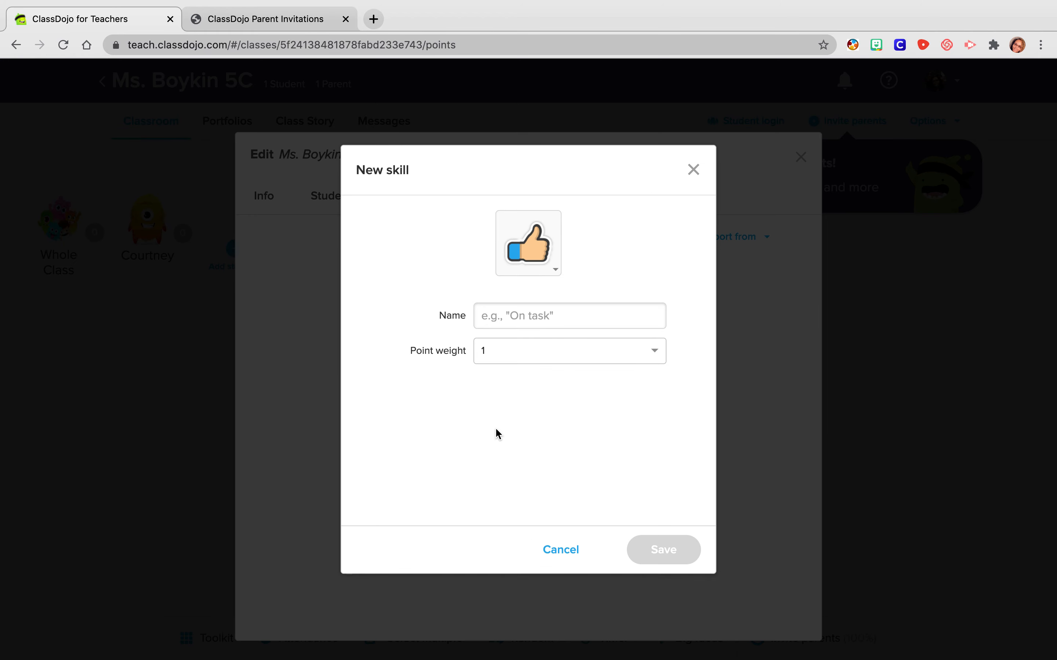
pyautogui.click(556, 273)
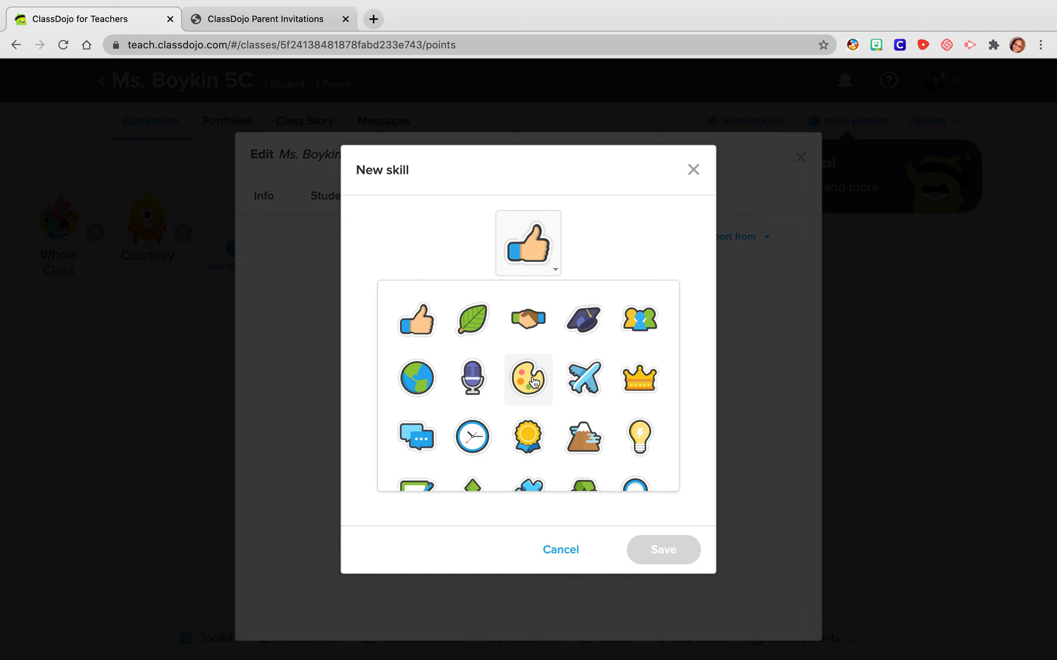
pyautogui.scroll(-10, 531, 380)
pyautogui.scroll(10, 534, 384)
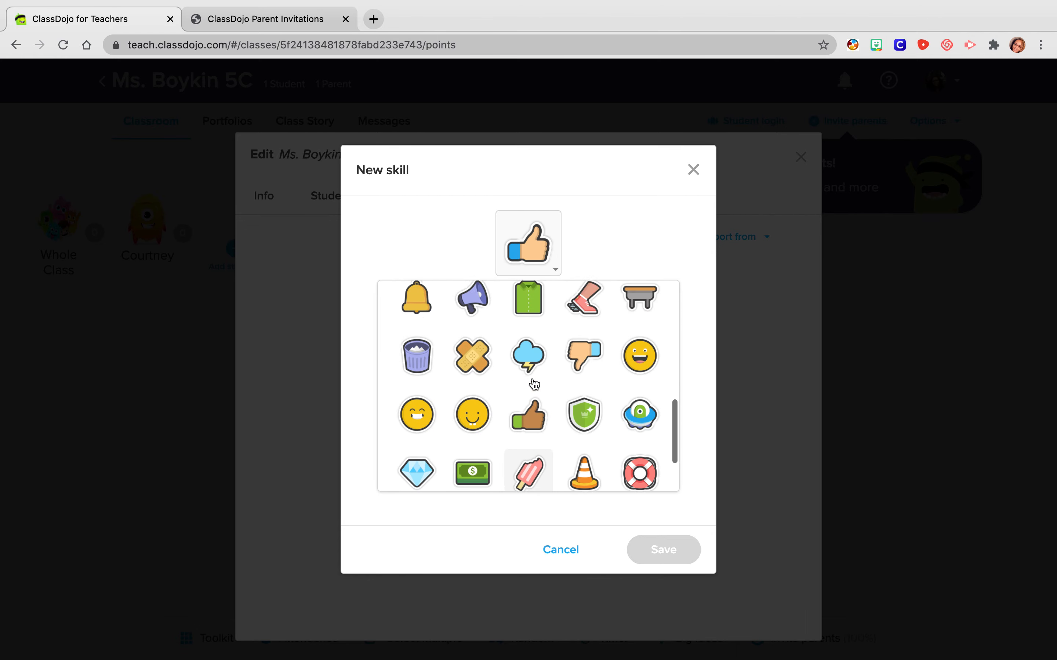
pyautogui.click(571, 557)
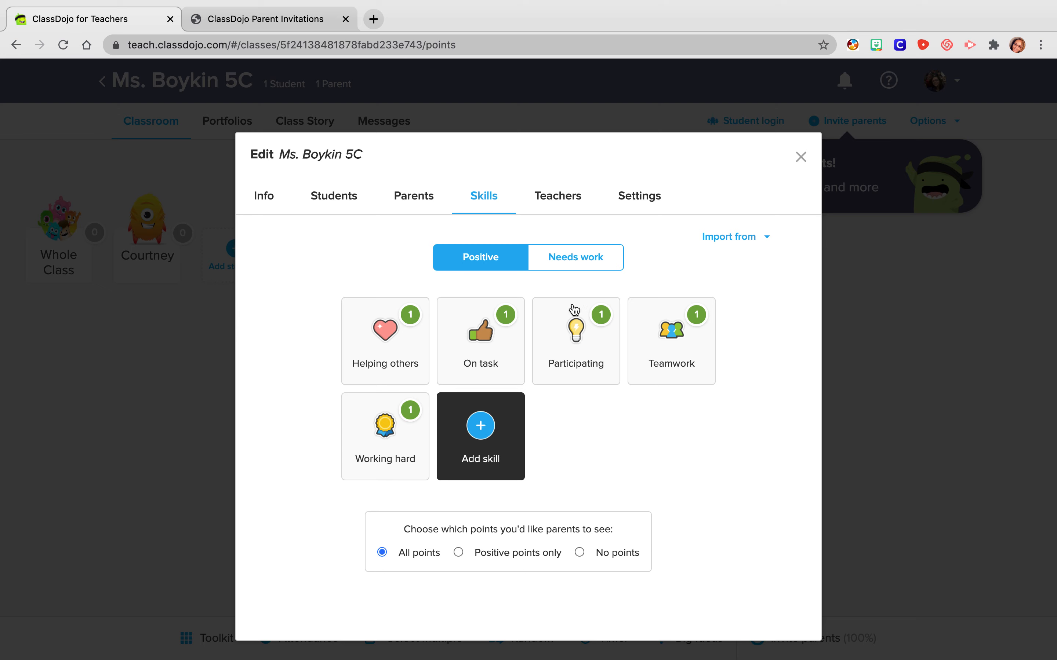
# - Add a needs-work skill named "Off Task Warning" with the bell icon and a point weight of -0
pyautogui.click(594, 259)
pyautogui.click(404, 330)
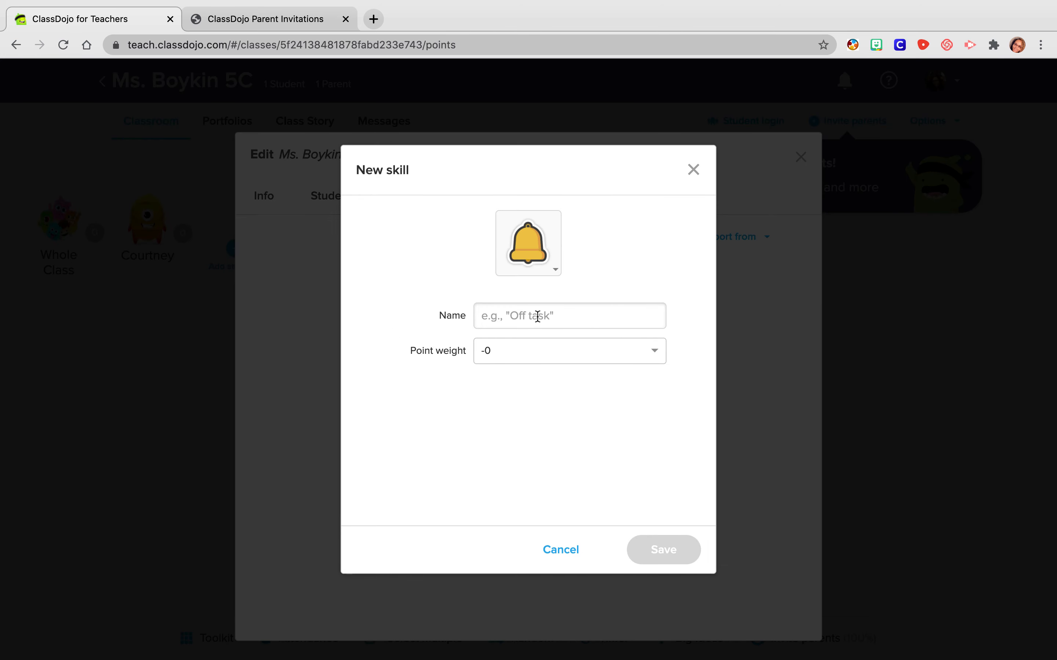
pyautogui.write('O')
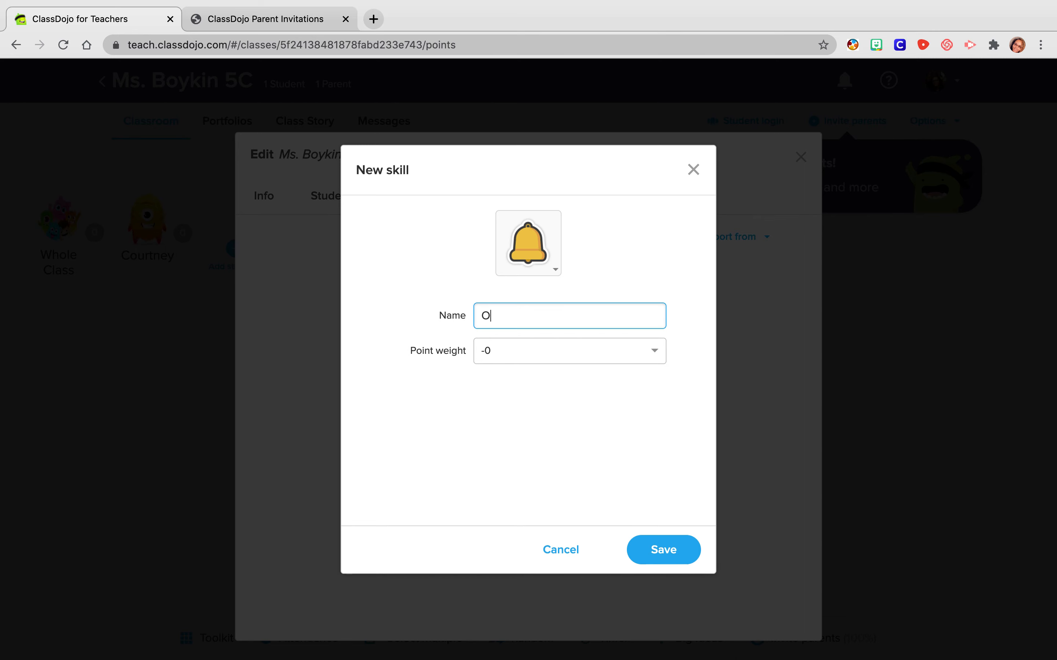
pyautogui.write('ff Task Warning')
pyautogui.click(674, 562)
# - Start a second needs-work skill named "Off Task" with a point weight of -1
pyautogui.moveTo(389, 347)
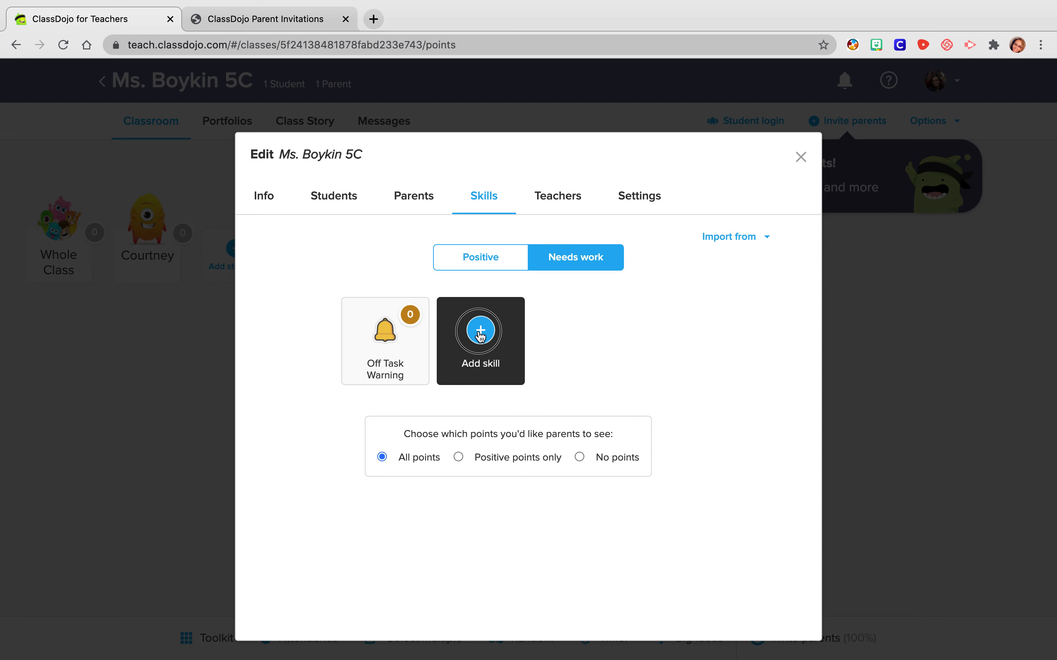
pyautogui.click(503, 347)
pyautogui.click(542, 319)
pyautogui.write('Off Task')
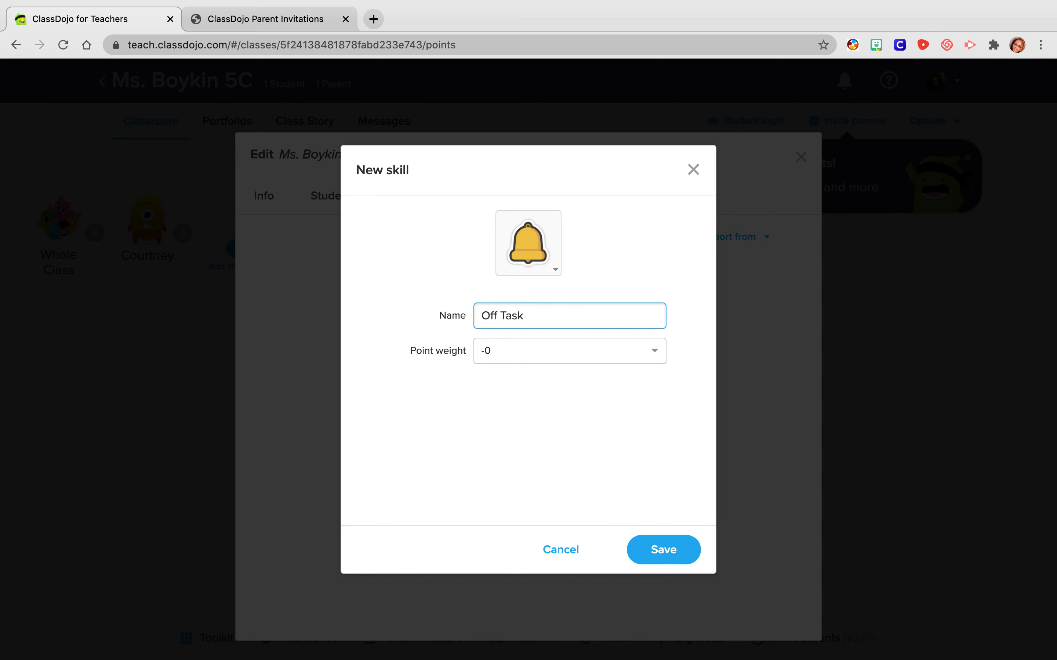
pyautogui.click(530, 354)
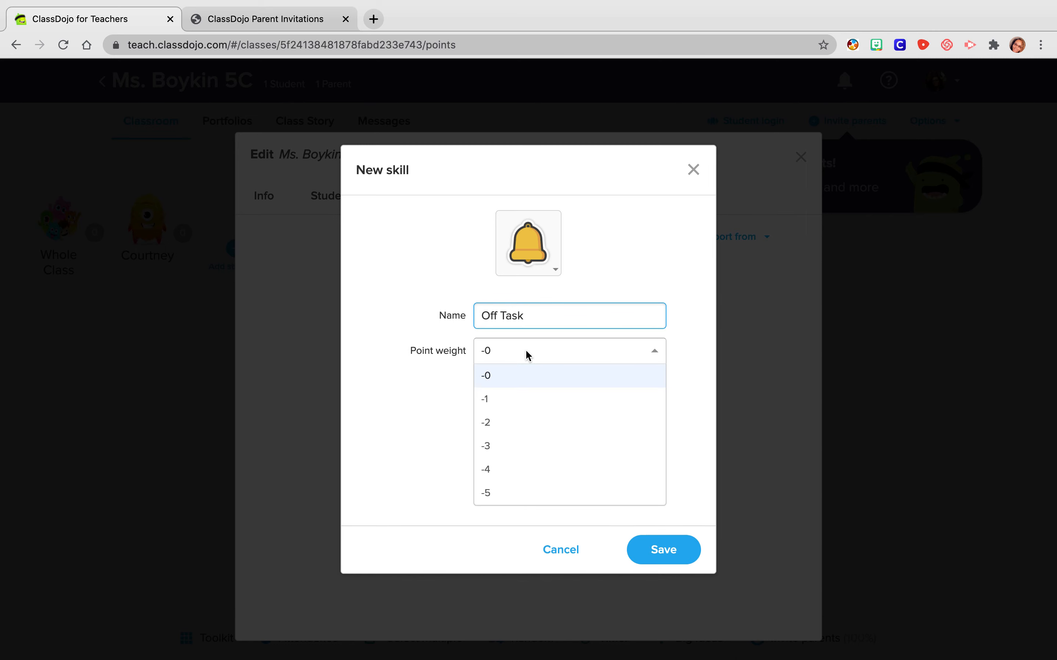
pyautogui.click(517, 398)
# - Set the icon of the new Off Task skill to the thumbs-down
pyautogui.click(557, 257)
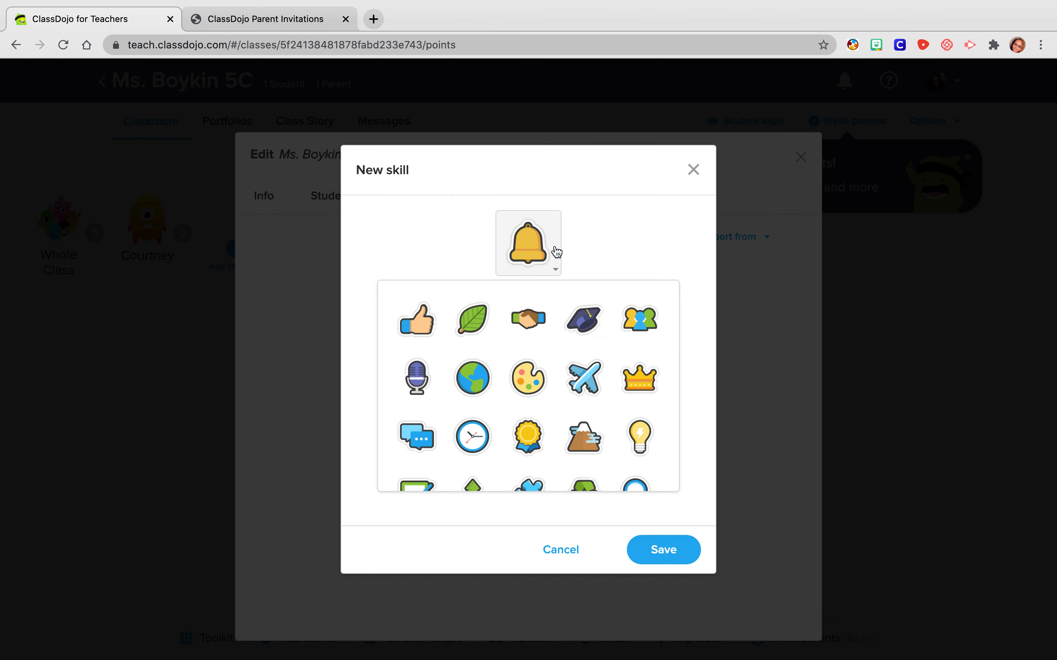
pyautogui.scroll(-3, 501, 398)
pyautogui.scroll(-7, 501, 400)
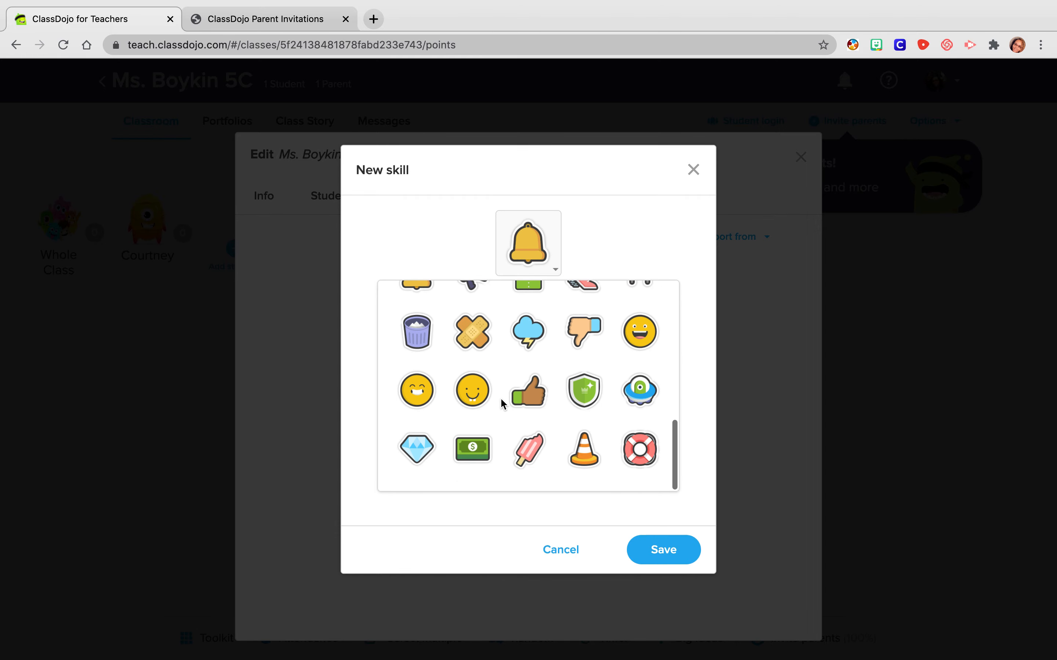
pyautogui.scroll(1, 502, 404)
pyautogui.click(594, 369)
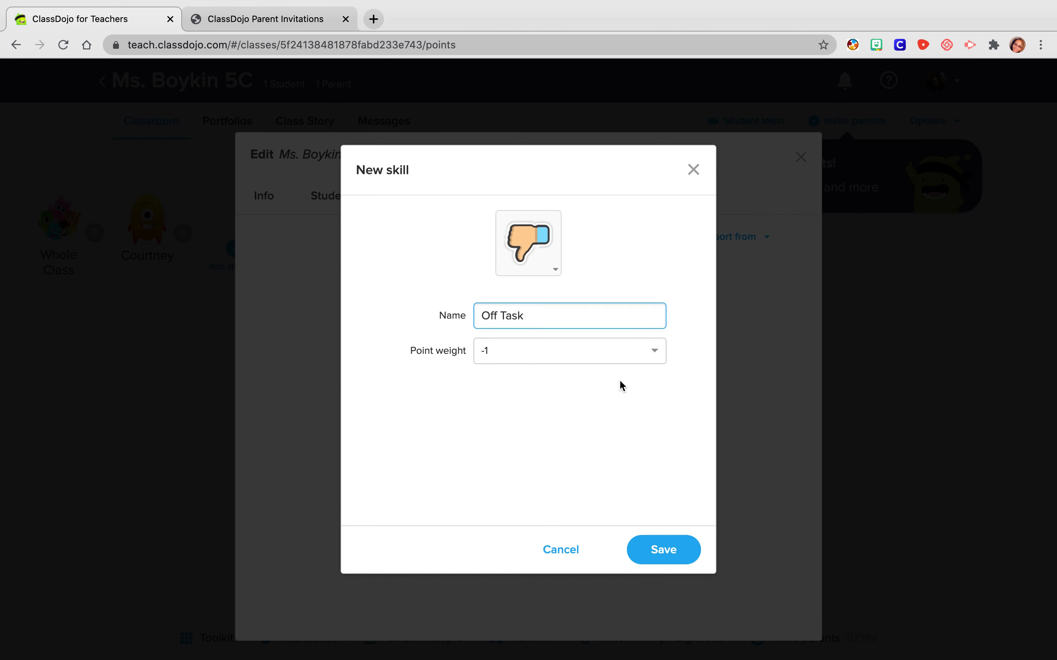
# - Choose the storm cloud icon for the Off Task skill, save the skill and close the class editor
pyautogui.click(553, 262)
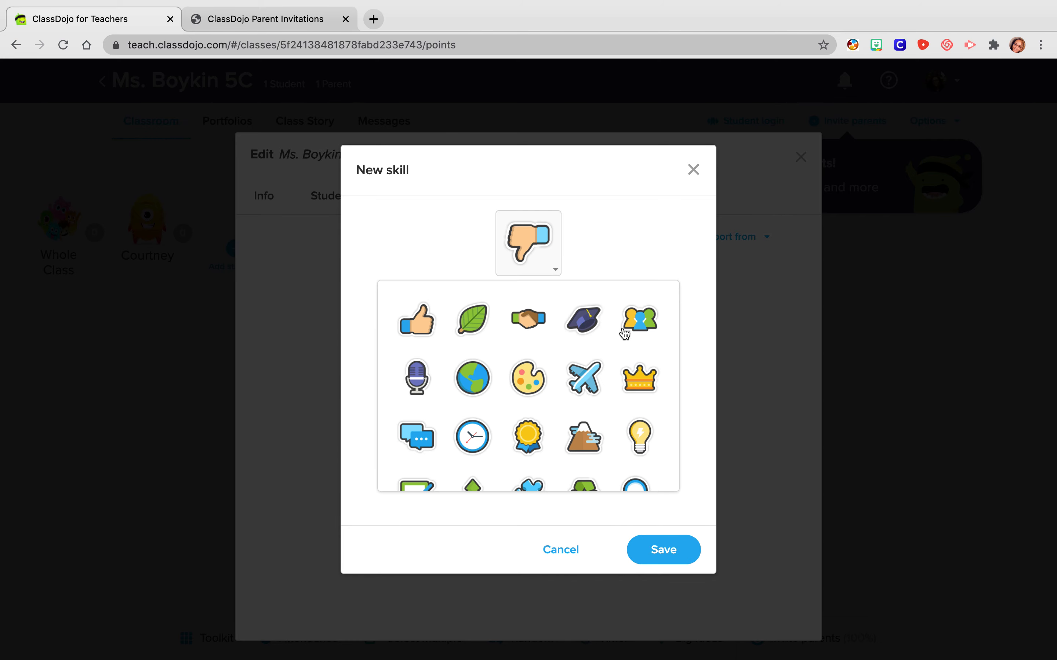
pyautogui.scroll(-5, 561, 415)
pyautogui.scroll(-3, 558, 410)
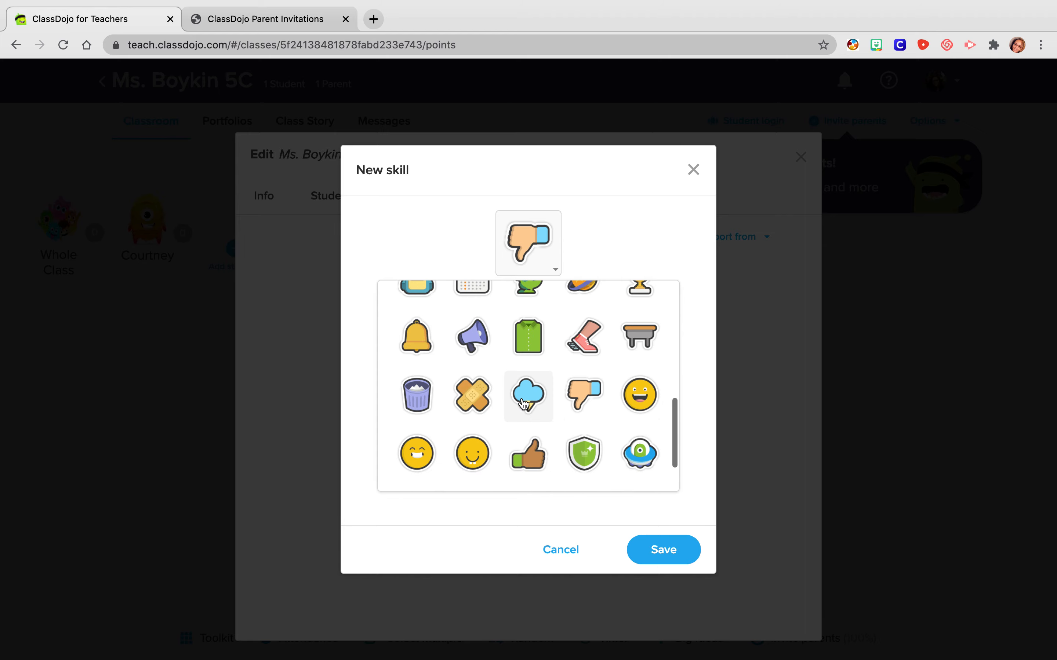
pyautogui.click(530, 396)
pyautogui.click(661, 560)
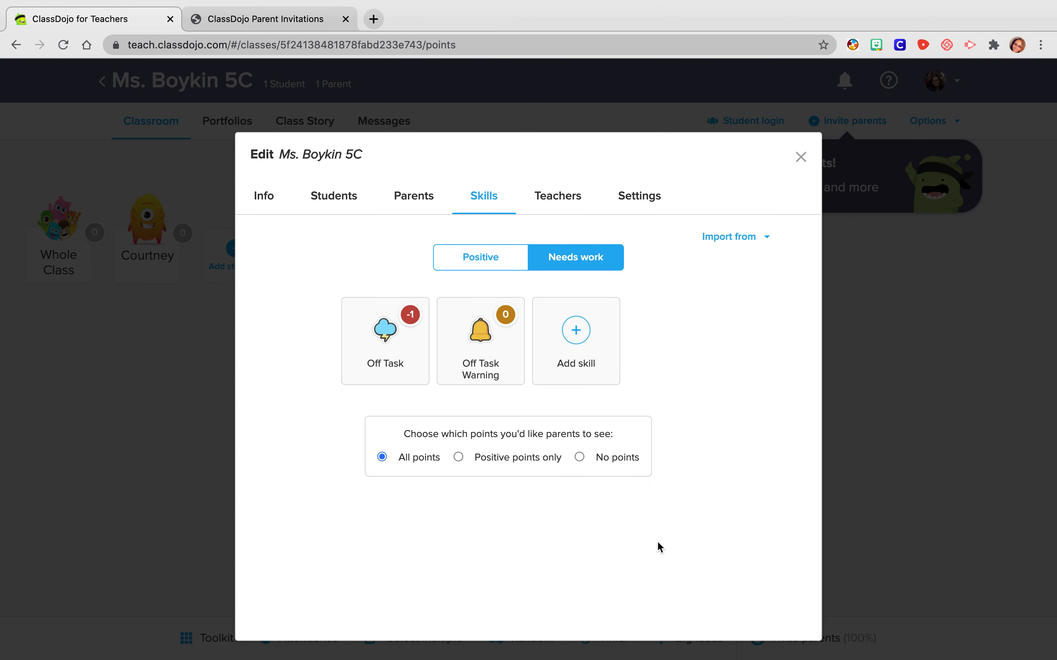
pyautogui.click(800, 158)
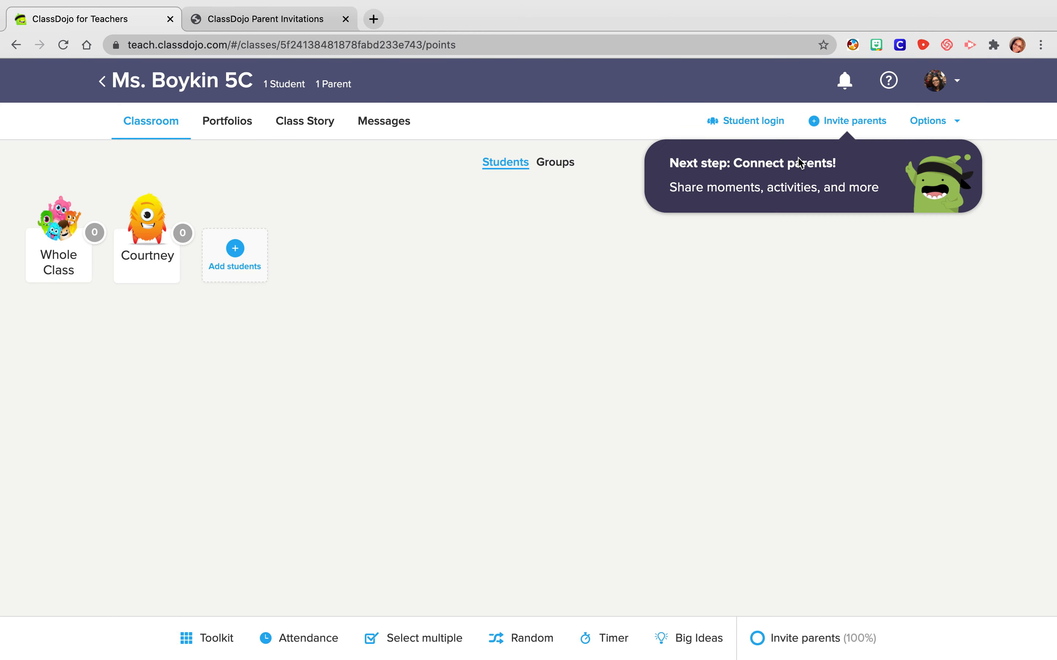
# - Award the student one positive point for On task and one for Participating
pyautogui.click(154, 260)
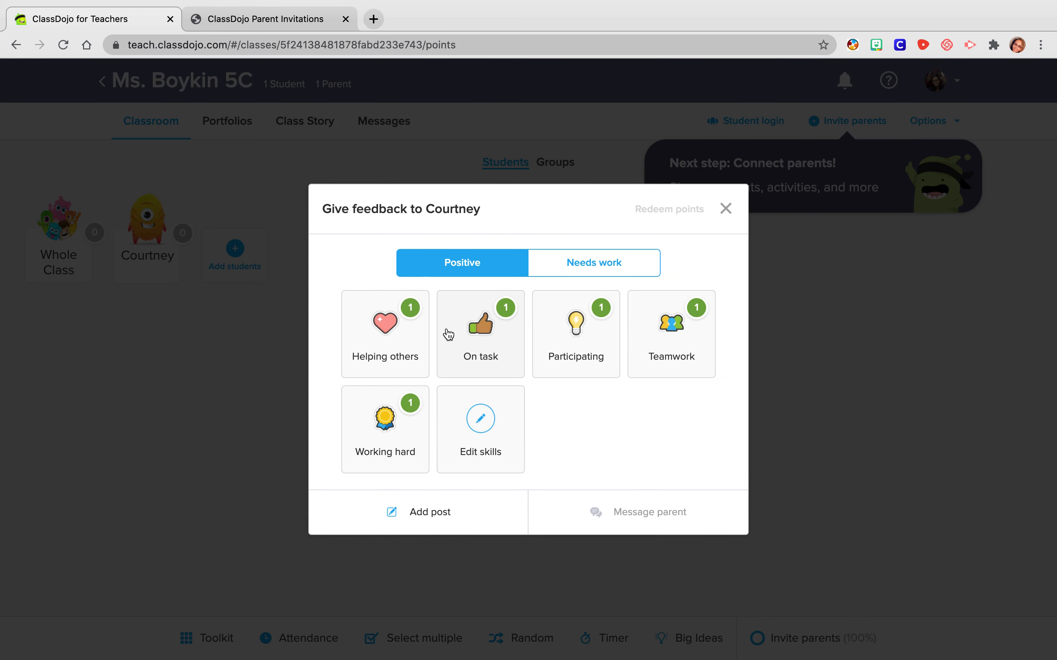
pyautogui.click(480, 341)
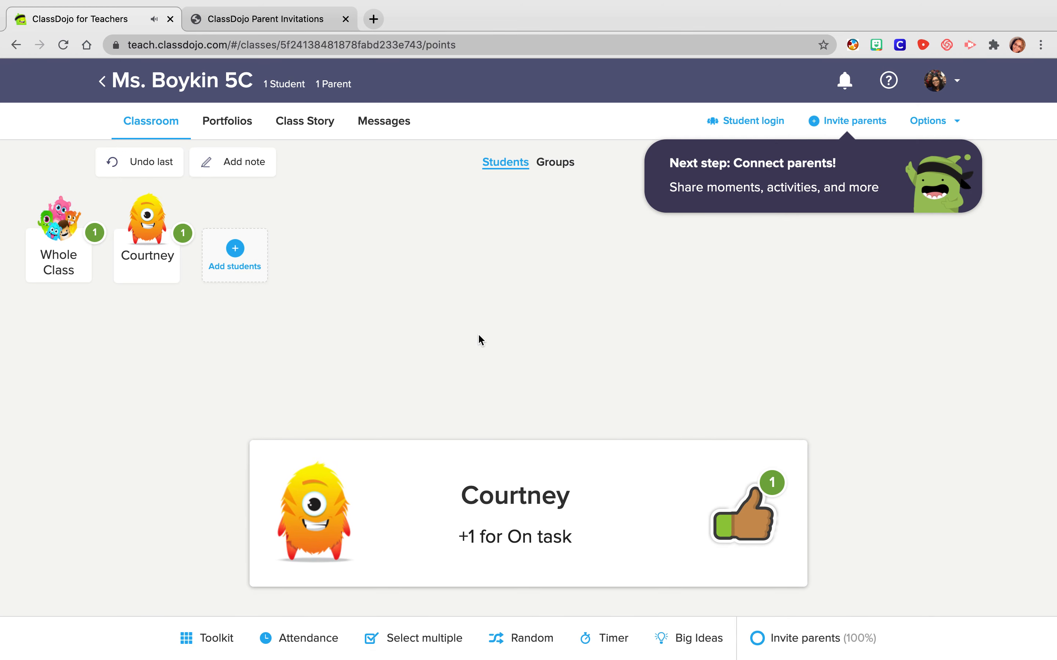
pyautogui.click(165, 258)
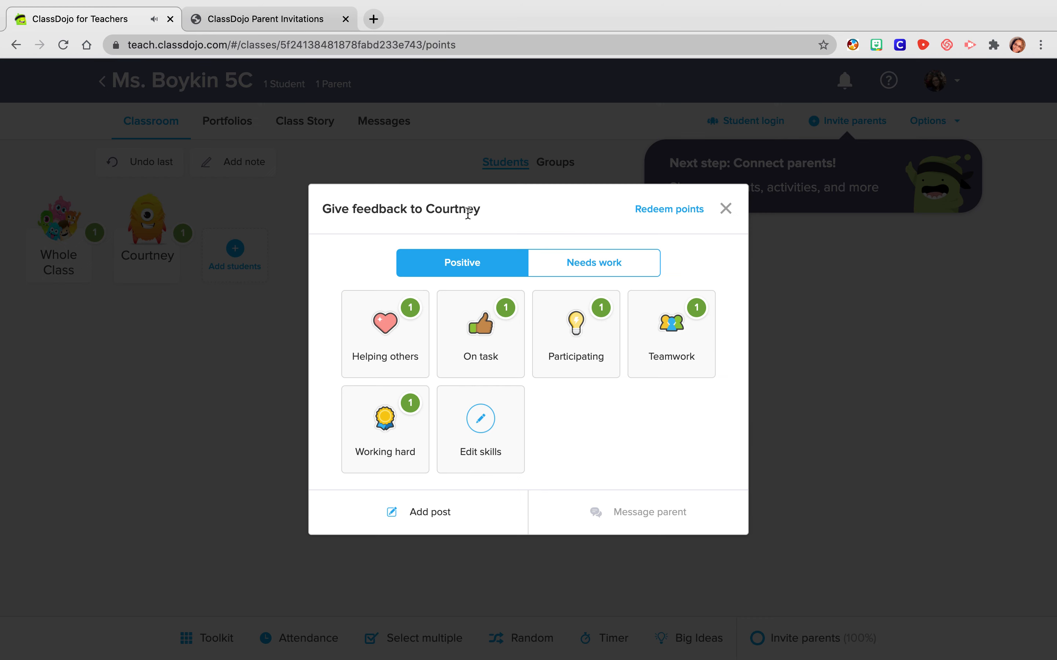
pyautogui.click(595, 360)
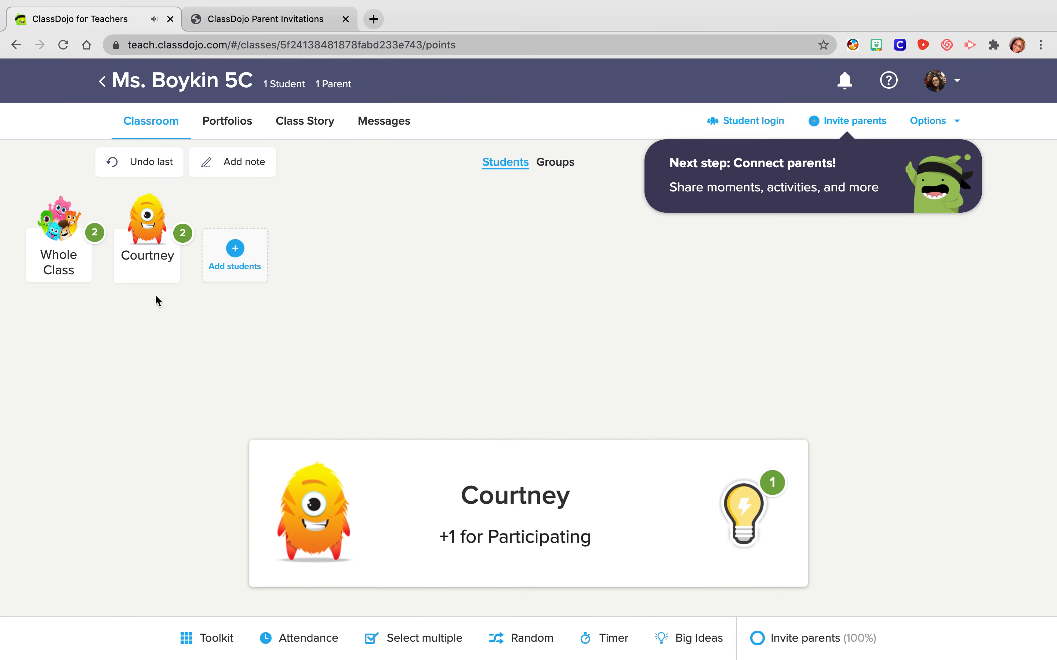
# - Give the student the needs-work feedback "Off Task Warning"
pyautogui.click(154, 261)
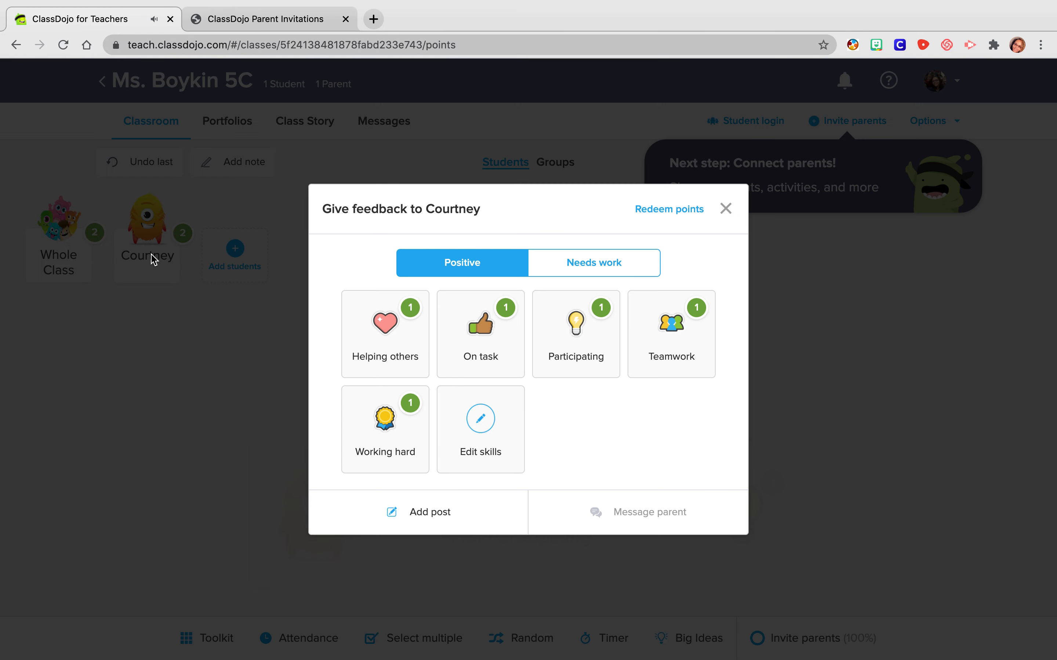
pyautogui.click(578, 266)
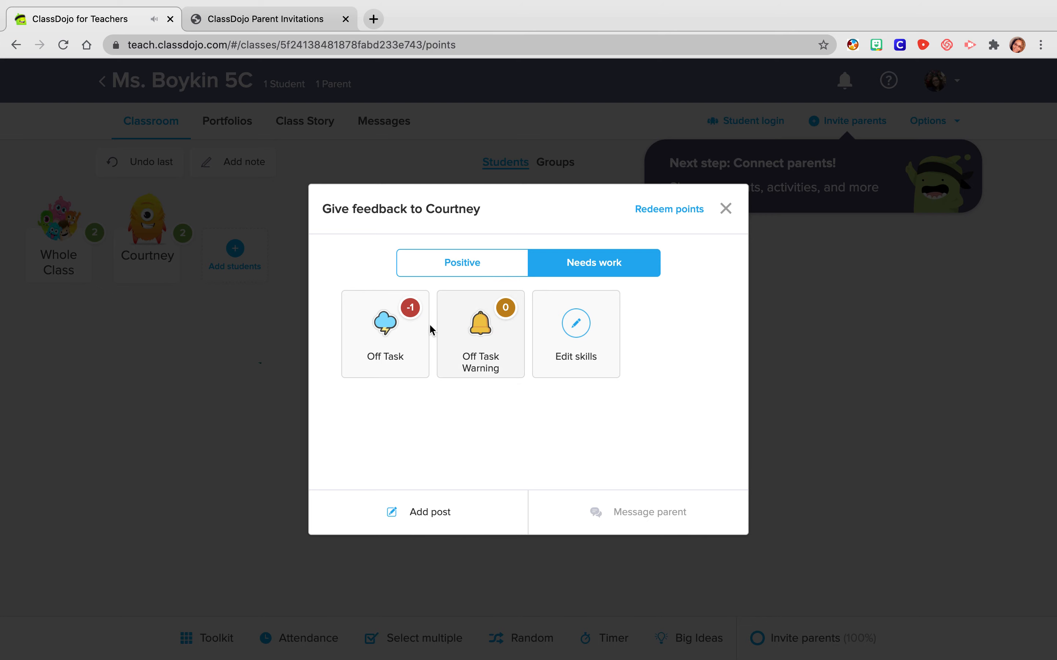
pyautogui.click(489, 345)
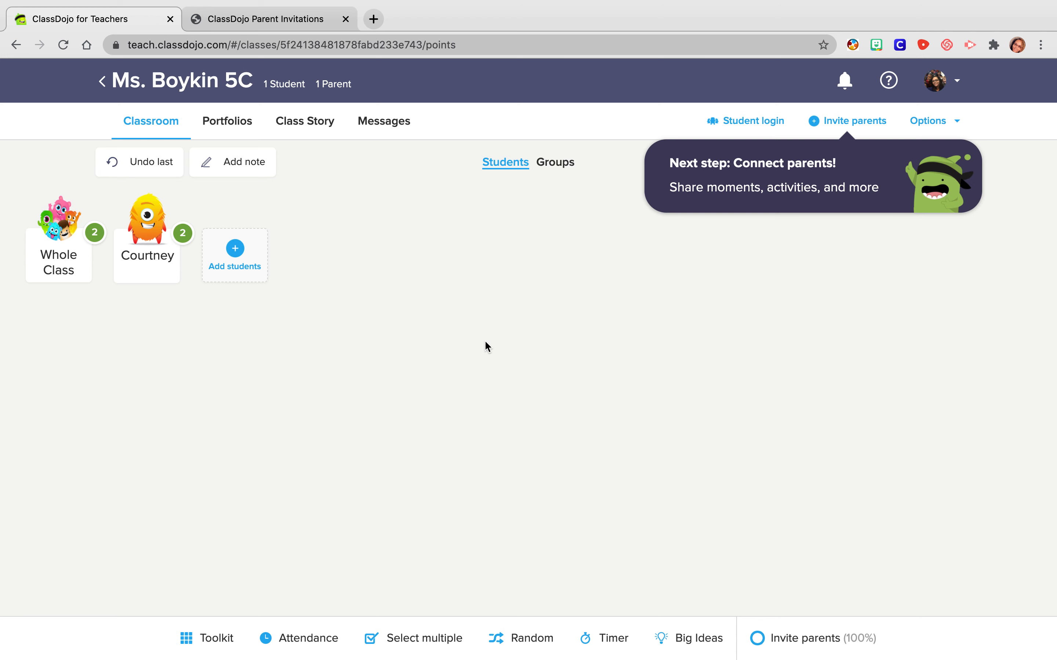
# - Start a parent note about the Off Task Warning, saying the student "is having a hard time walking through the hallways so"
pyautogui.click(257, 172)
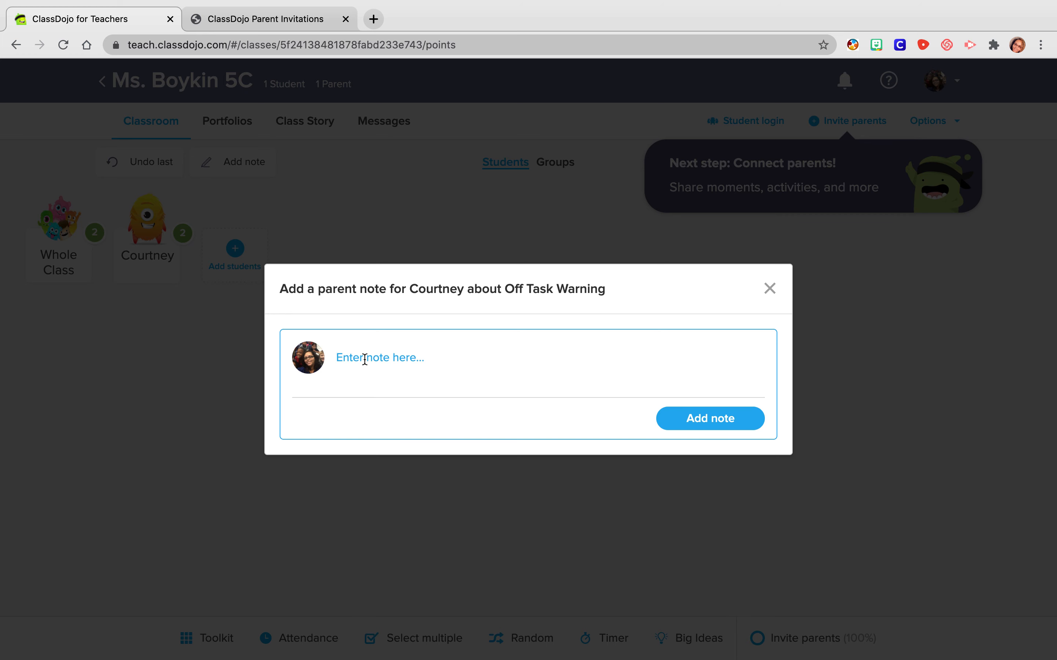
pyautogui.write('Courtney is having a hard time ')
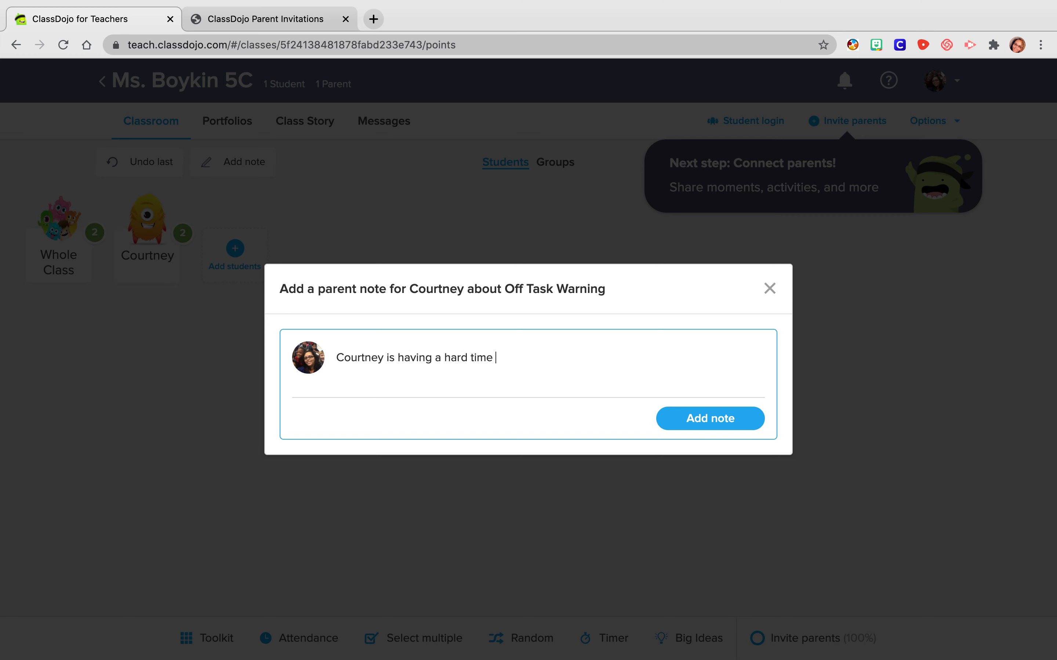
pyautogui.write('walking through the hallwas')
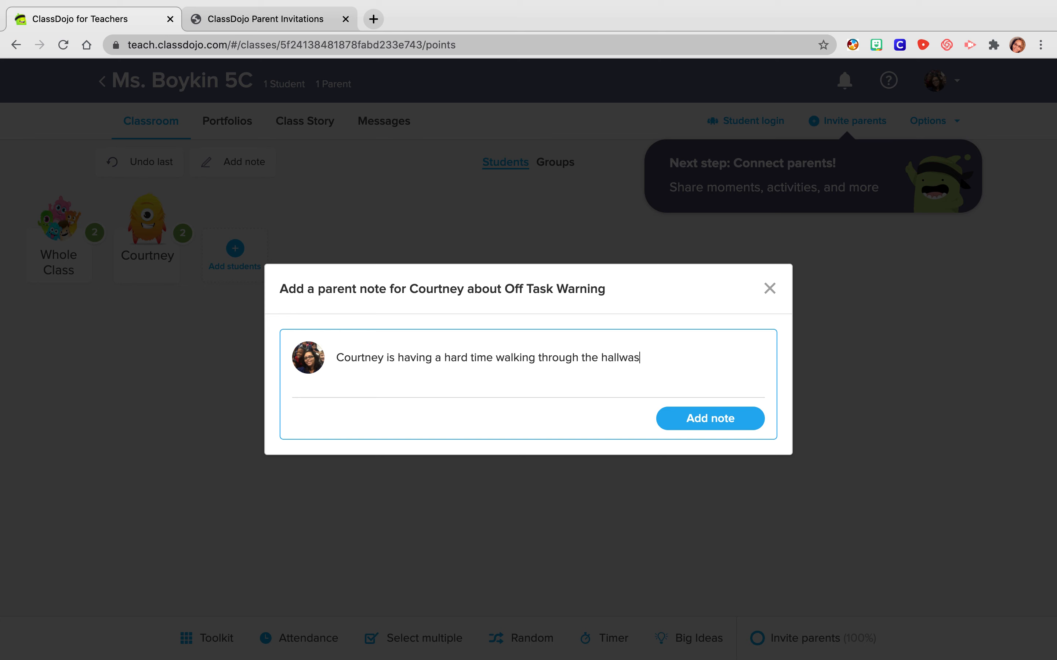
pyautogui.press('BackSpace')
pyautogui.write('ys so we will continue to work ')
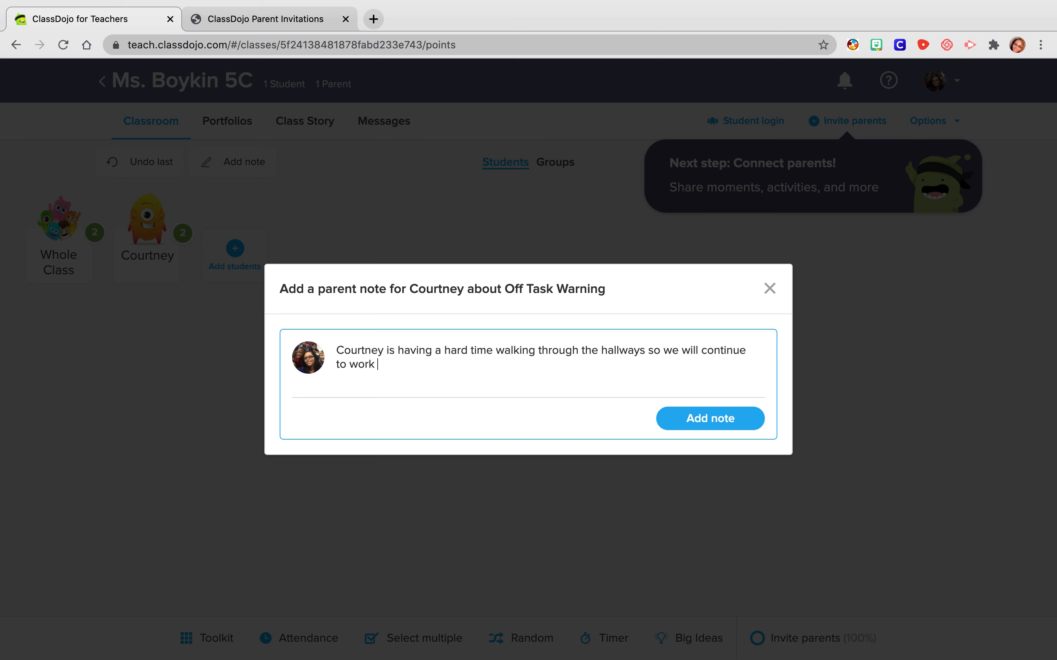
pyautogui.write('on not talking and')
# - Finish the parent note with "we will continue to work on not talking, running, and playing." and add it
pyautogui.press('BackSpace')
pyautogui.press('BackSpace')
pyautogui.press('BackSpace')
pyautogui.press('BackSpace')
pyautogui.write(', running, and play')
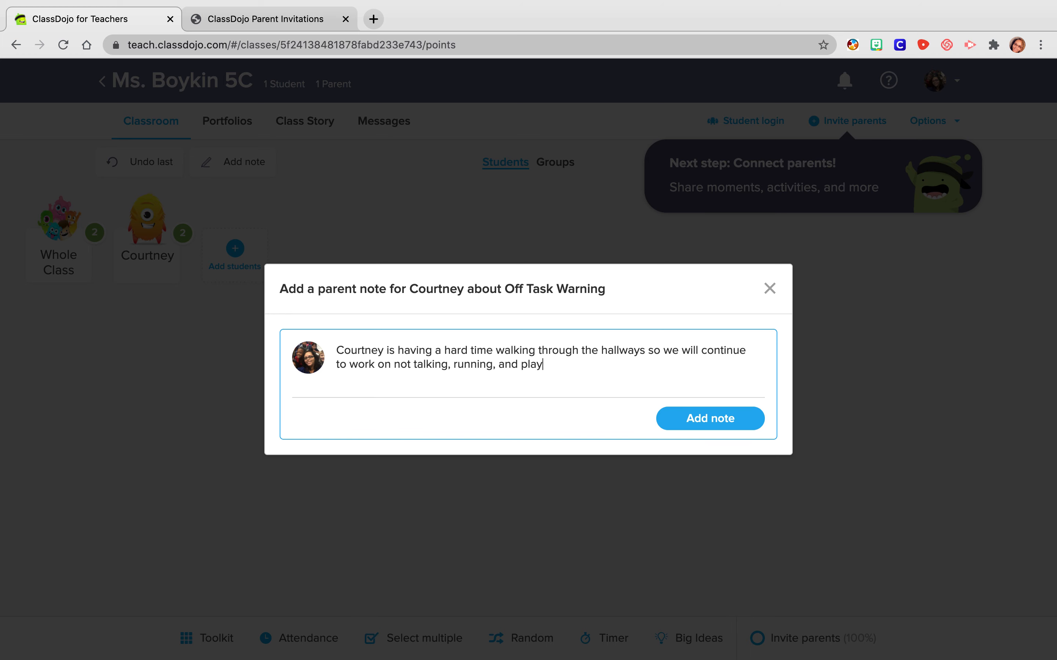
pyautogui.write('ing.')
pyautogui.click(666, 418)
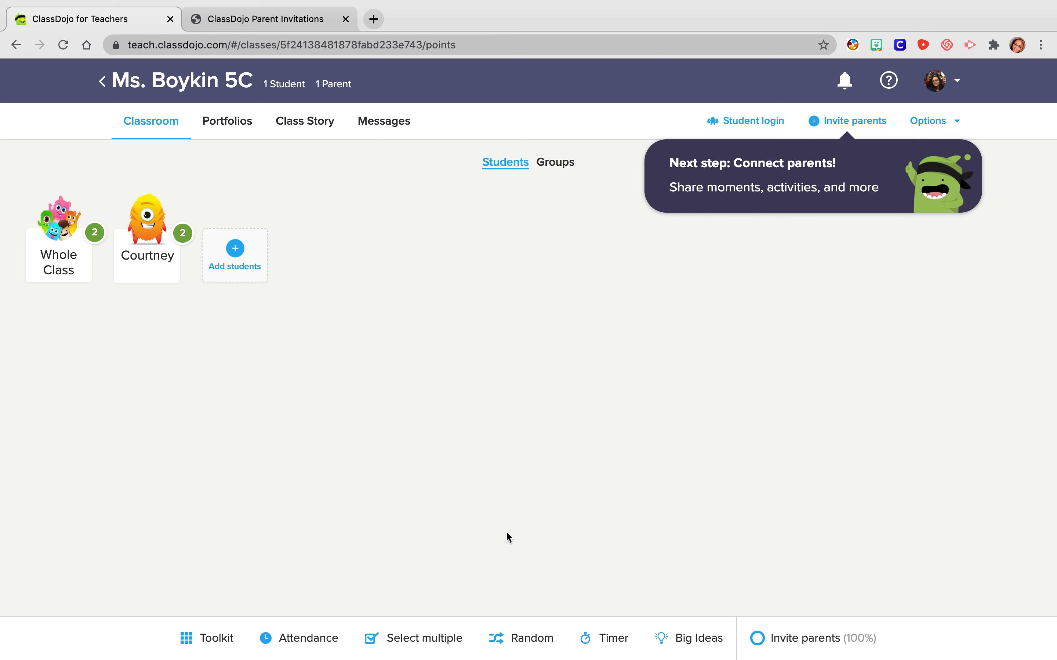
# - Start an invitation for another parent of the student, enter a parent's phone number, and close it without sending
pyautogui.click(842, 124)
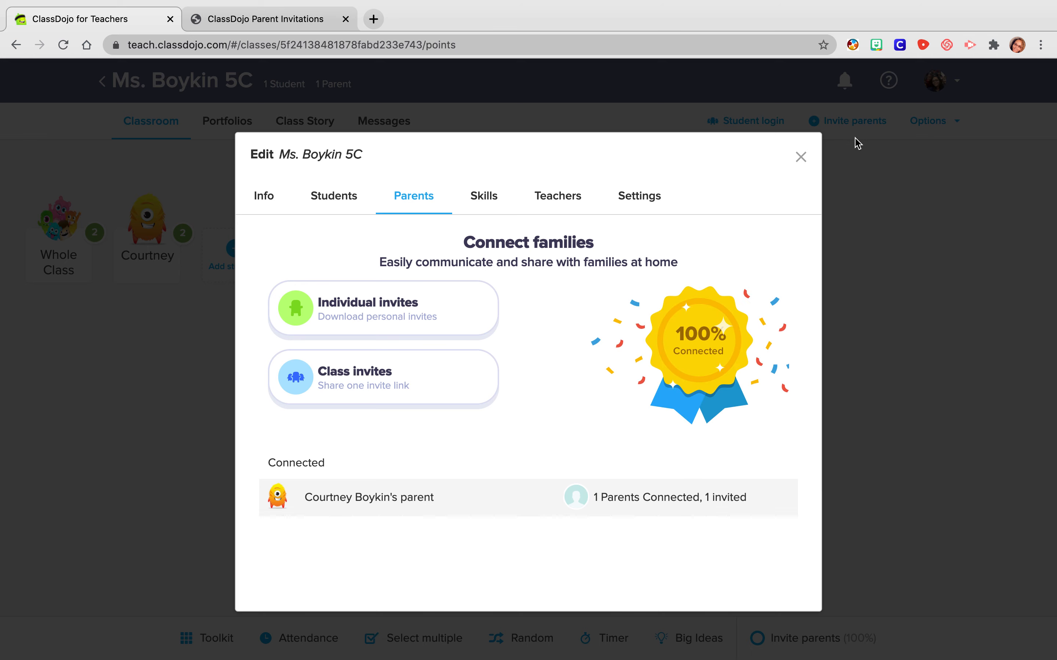
pyautogui.click(401, 503)
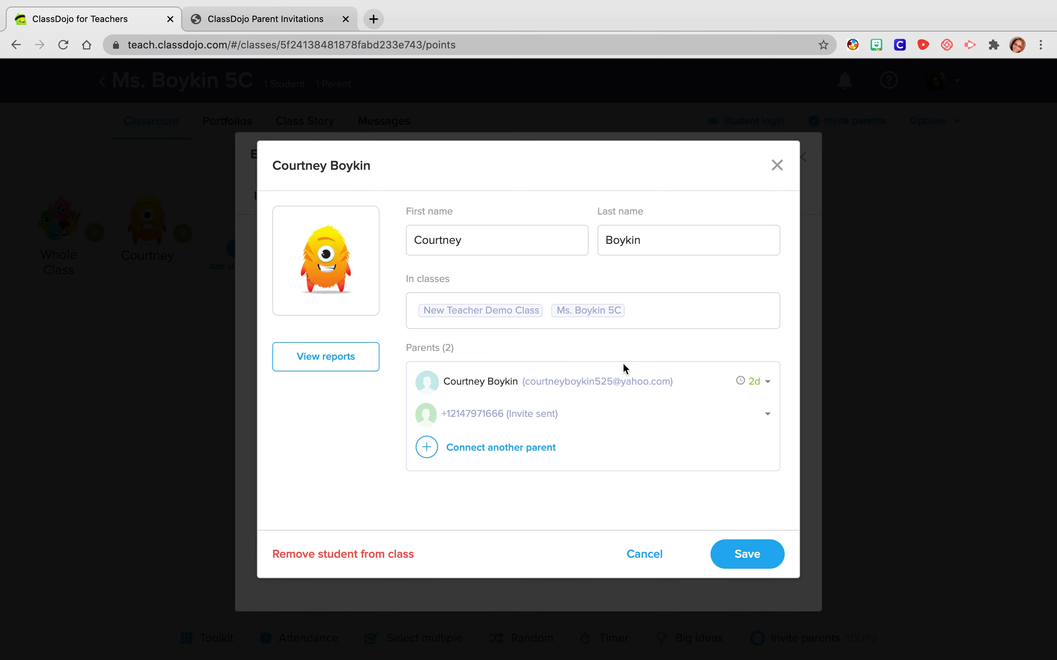
pyautogui.click(472, 452)
pyautogui.click(481, 363)
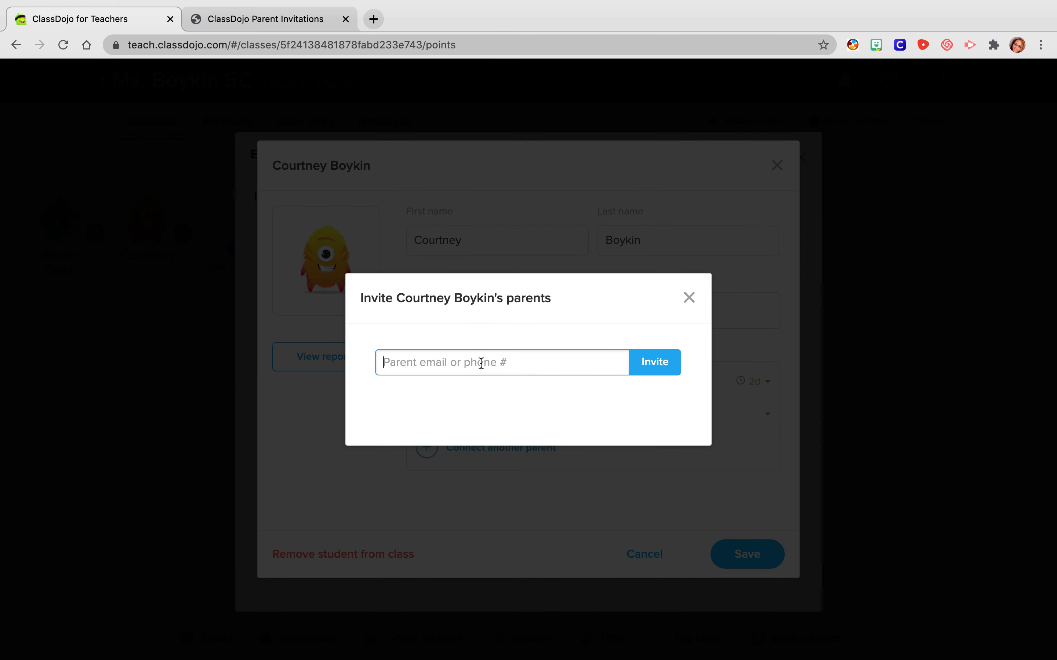
pyautogui.write('214')
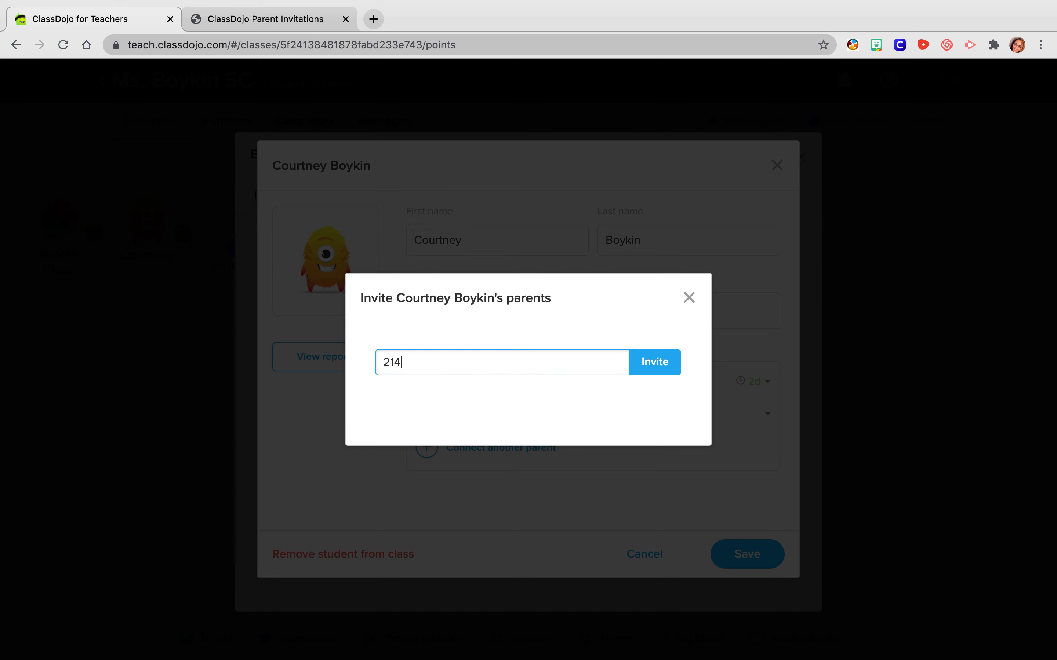
pyautogui.write('79716')
pyautogui.click(697, 301)
pyautogui.click(781, 166)
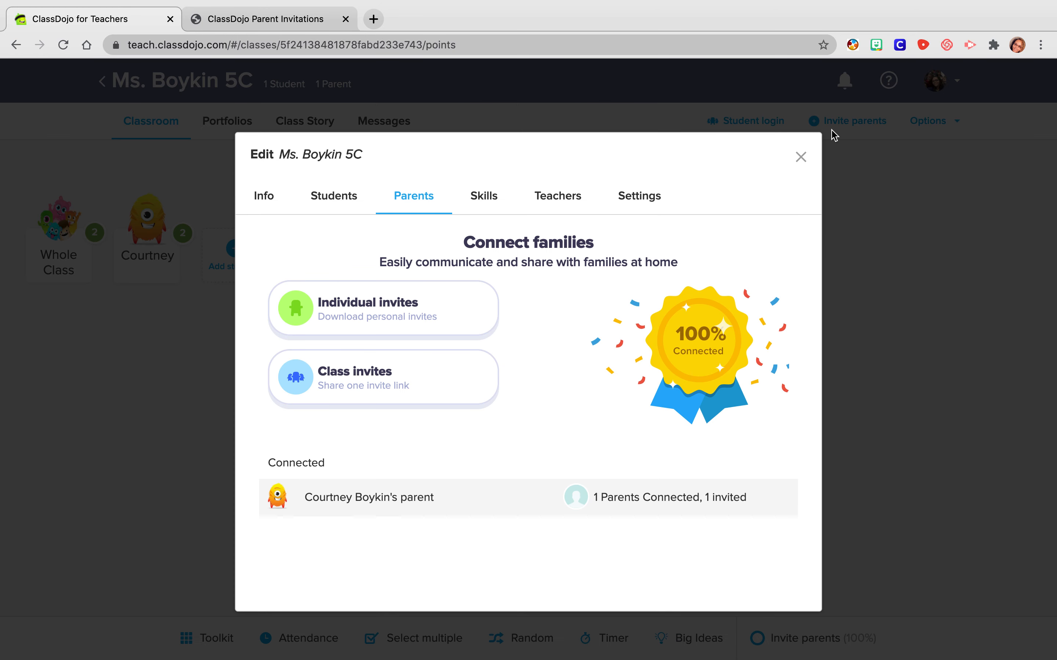
# - Invite a teacher from the list of other teachers in the school as a co-teacher of the class
pyautogui.click(569, 199)
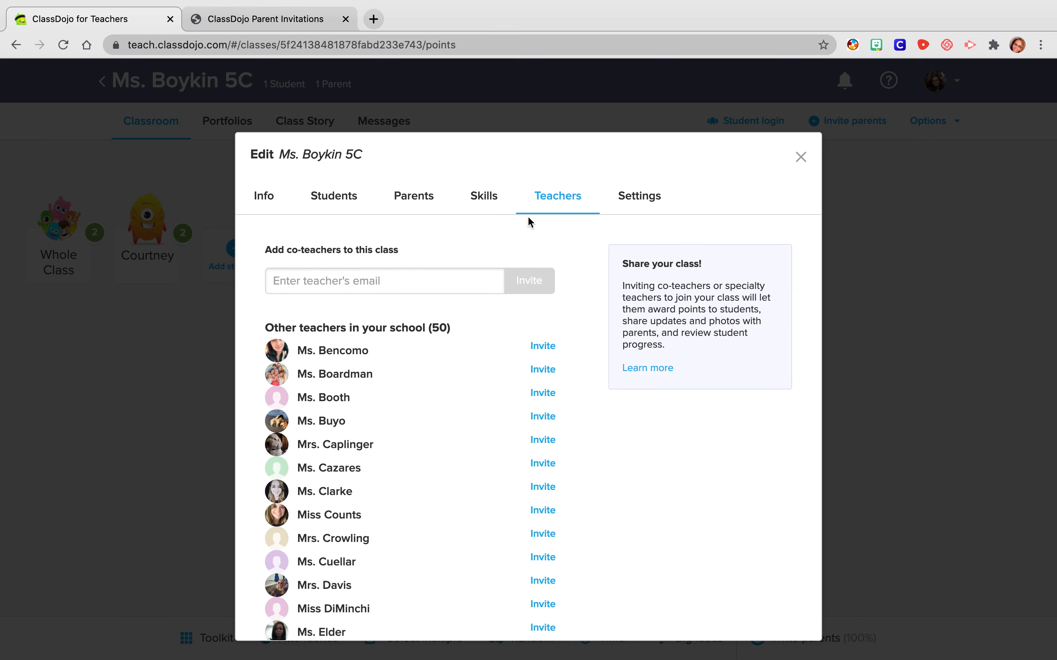
pyautogui.click(401, 282)
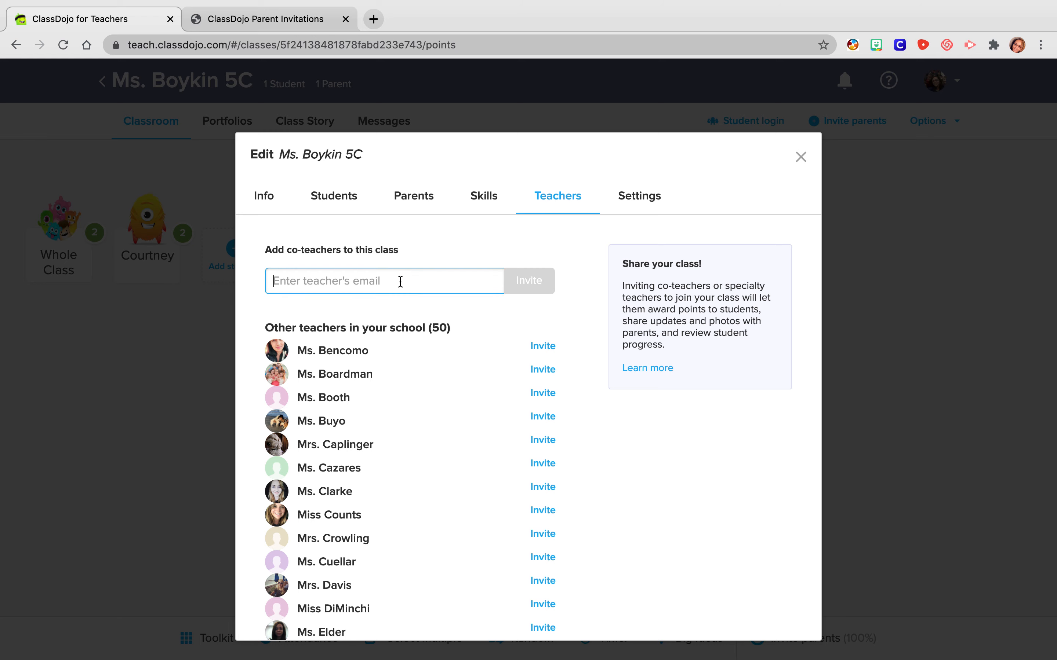
pyautogui.scroll(-15, 415, 480)
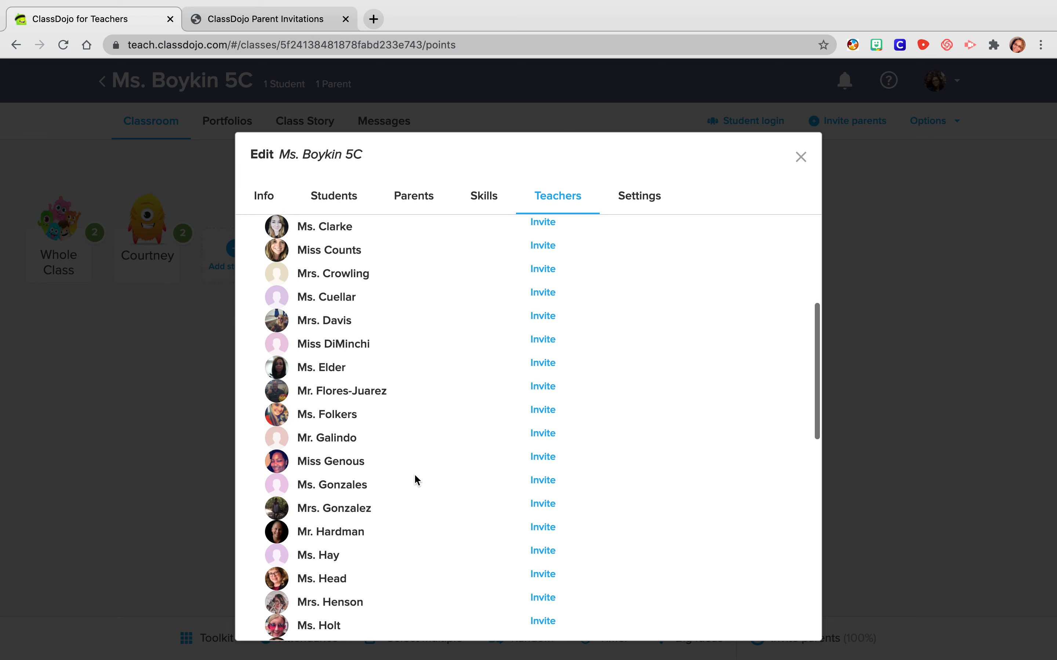
pyautogui.scroll(-5, 415, 475)
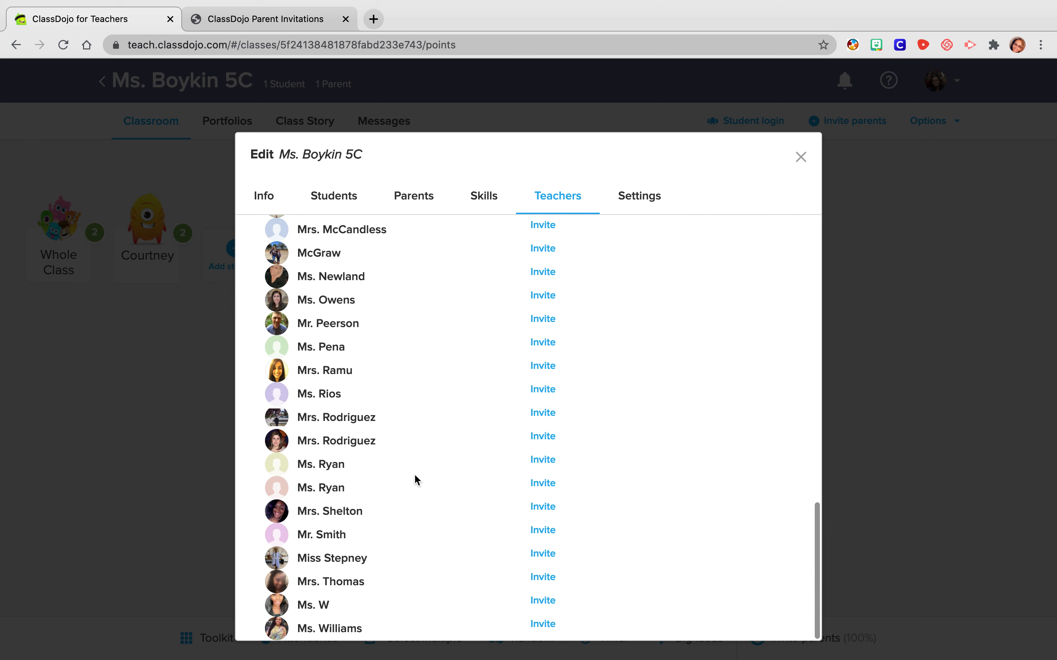
pyautogui.scroll(4, 415, 475)
pyautogui.scroll(10, 415, 476)
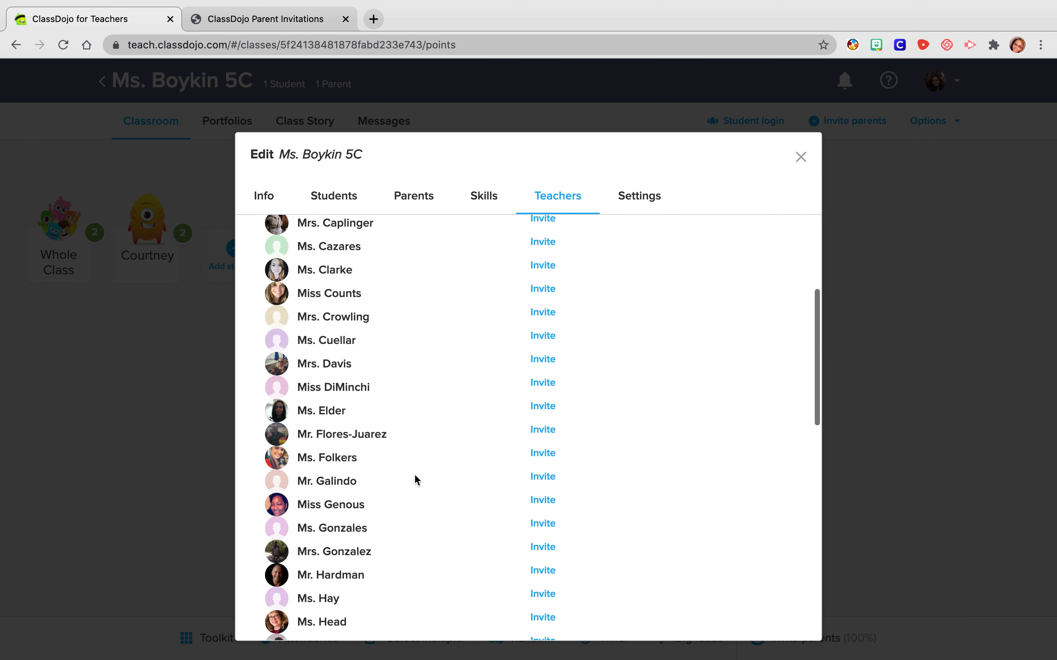
pyautogui.click(540, 362)
pyautogui.scroll(5, 538, 361)
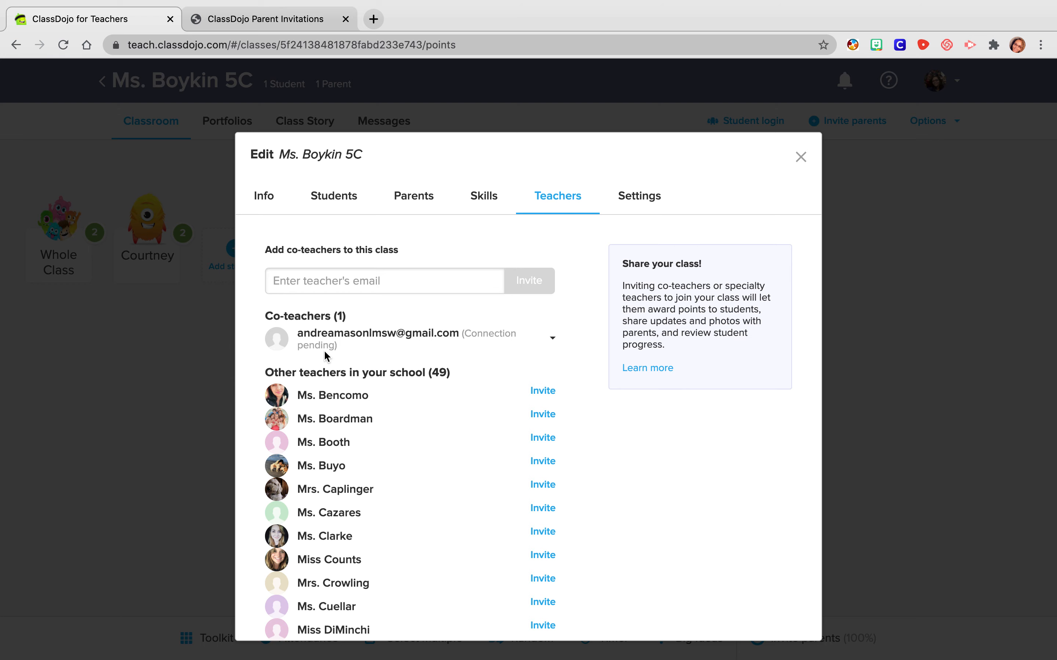
# - Remove the pending co-teacher from the class and confirm the removal
pyautogui.click(552, 340)
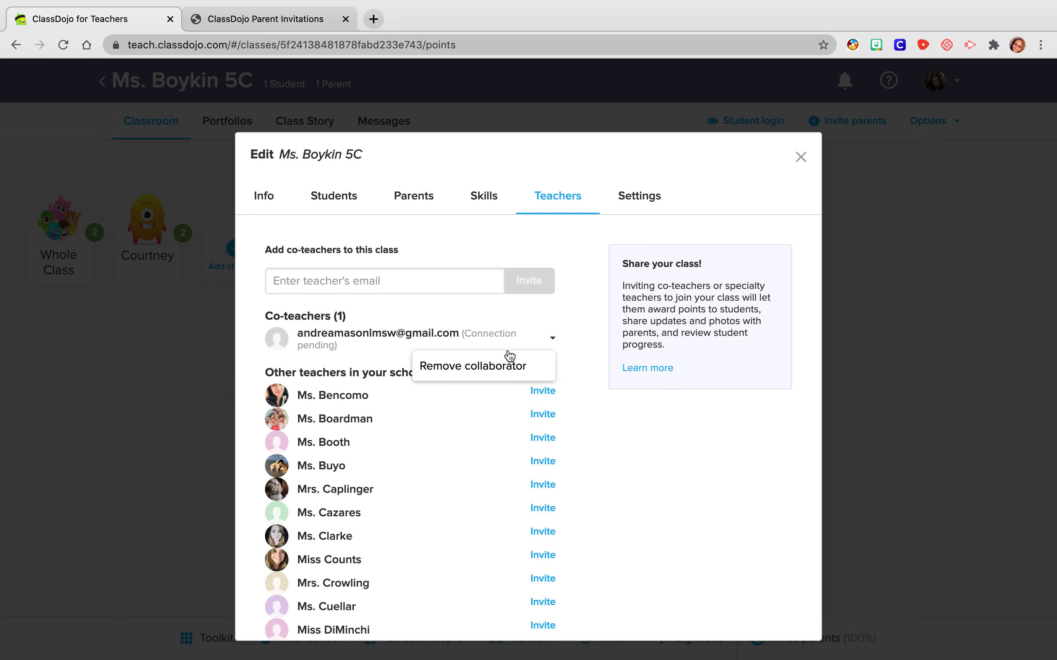
pyautogui.click(506, 365)
pyautogui.click(637, 420)
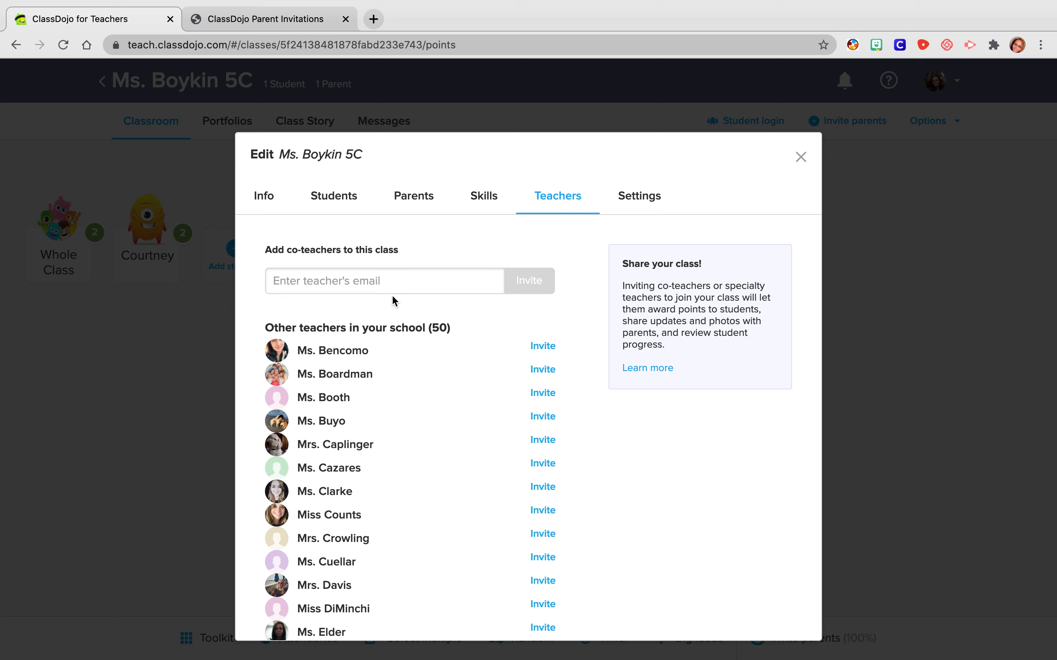
# - Review the class settings for comments by parents, co-teachers and students, and close the class editor
pyautogui.click(654, 205)
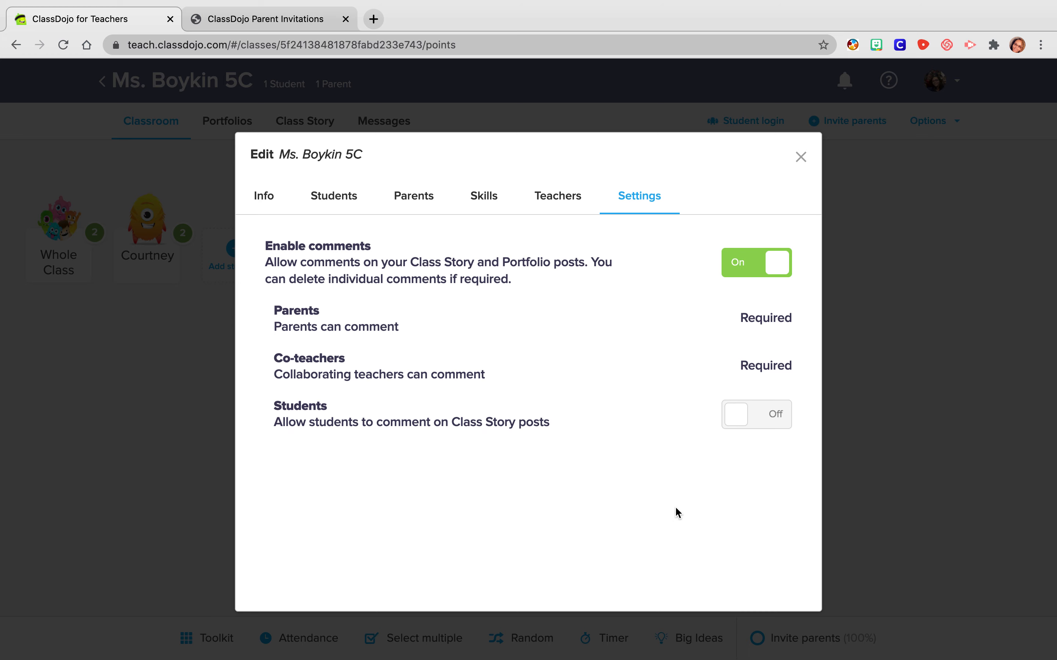
pyautogui.click(800, 158)
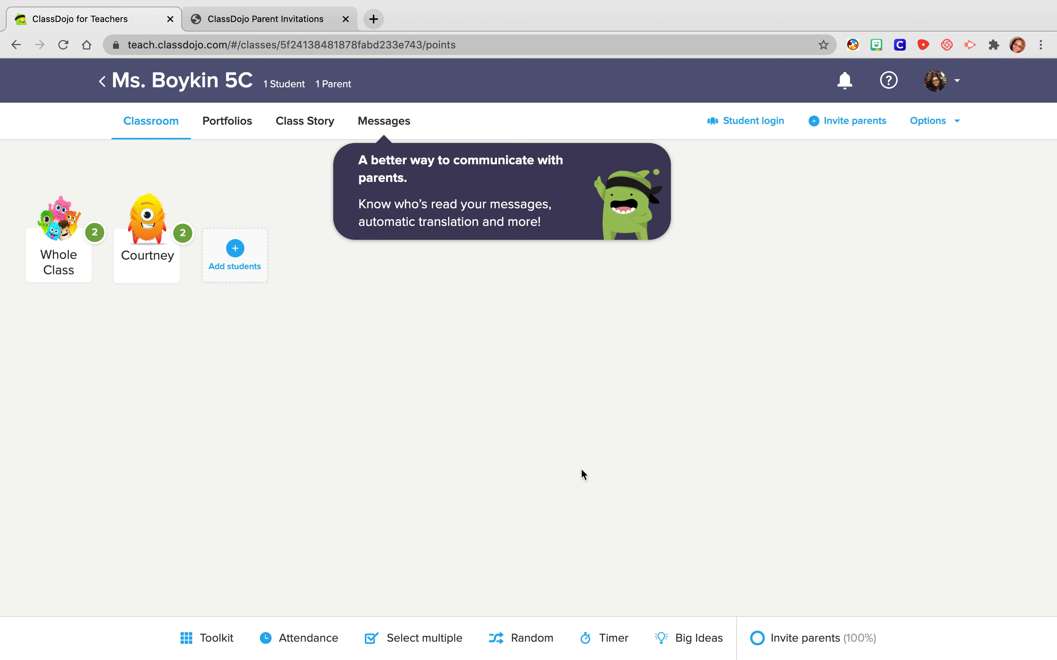
# - Draft the message "Hey Parents" in the class conversation addressed to all parents
pyautogui.click(392, 130)
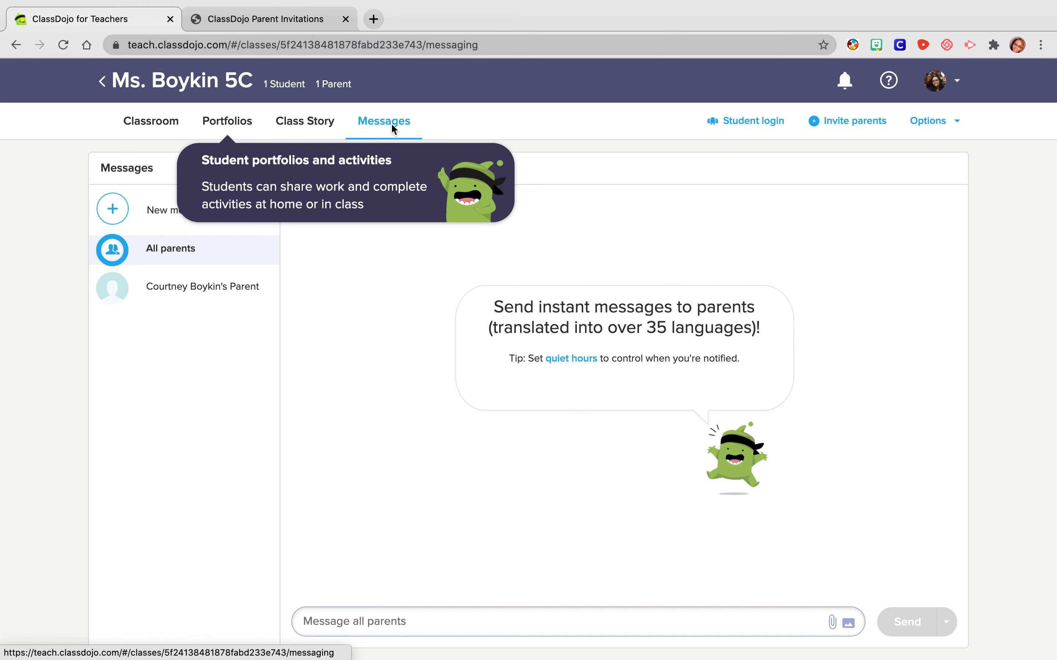
pyautogui.click(178, 252)
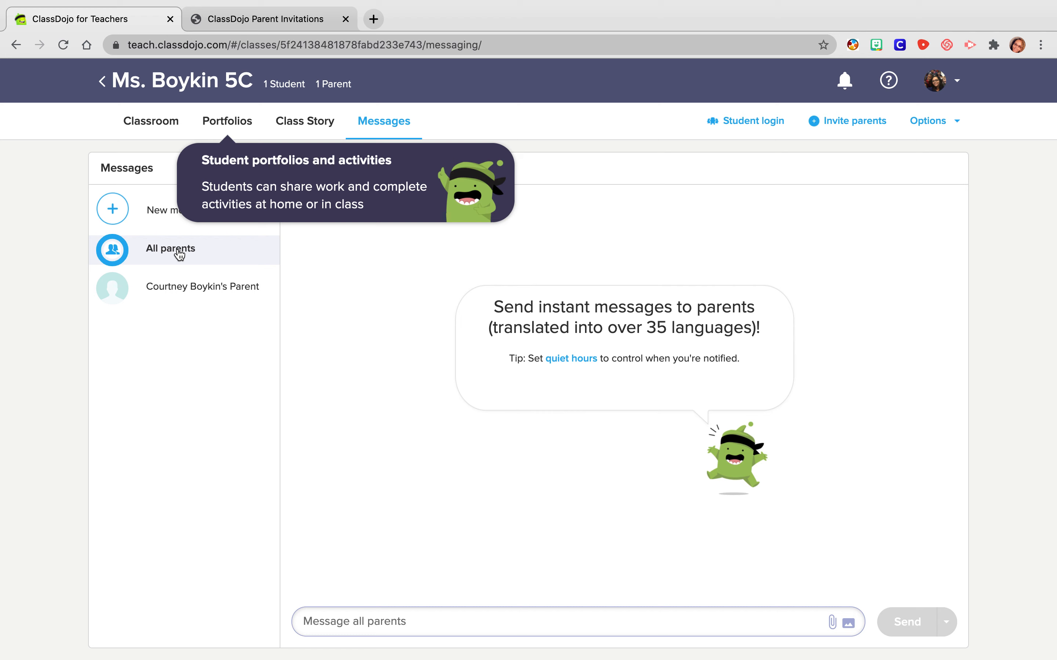
pyautogui.click(179, 253)
pyautogui.click(801, 620)
pyautogui.write('Hey')
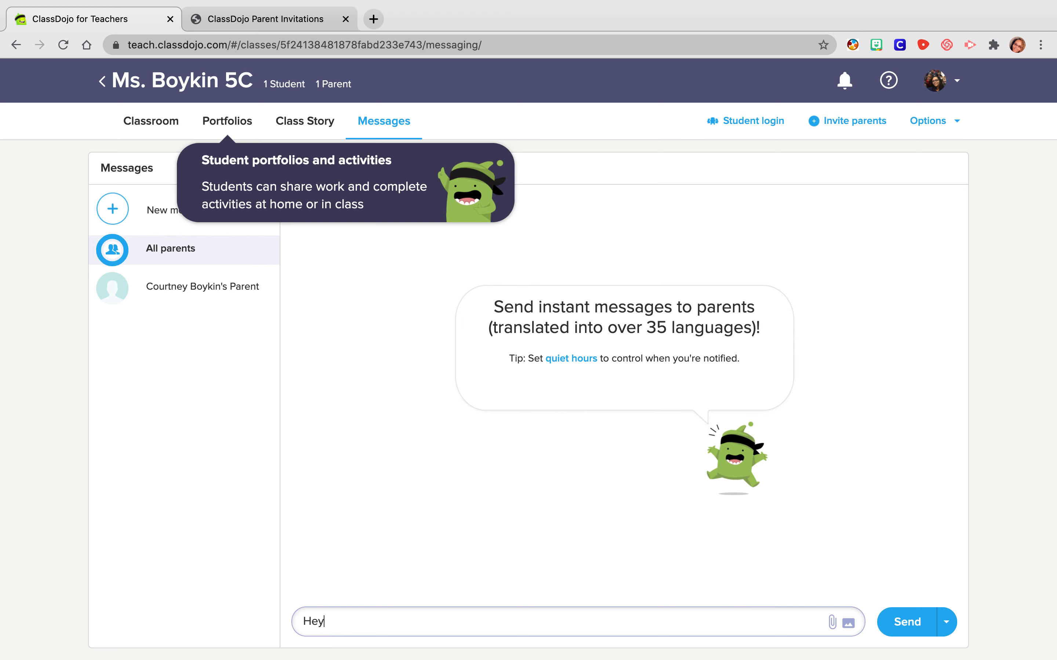
pyautogui.write(' Parents')
# - View the image and file upload dialogs for the message to all parents, and delete the drafted text
pyautogui.click(849, 625)
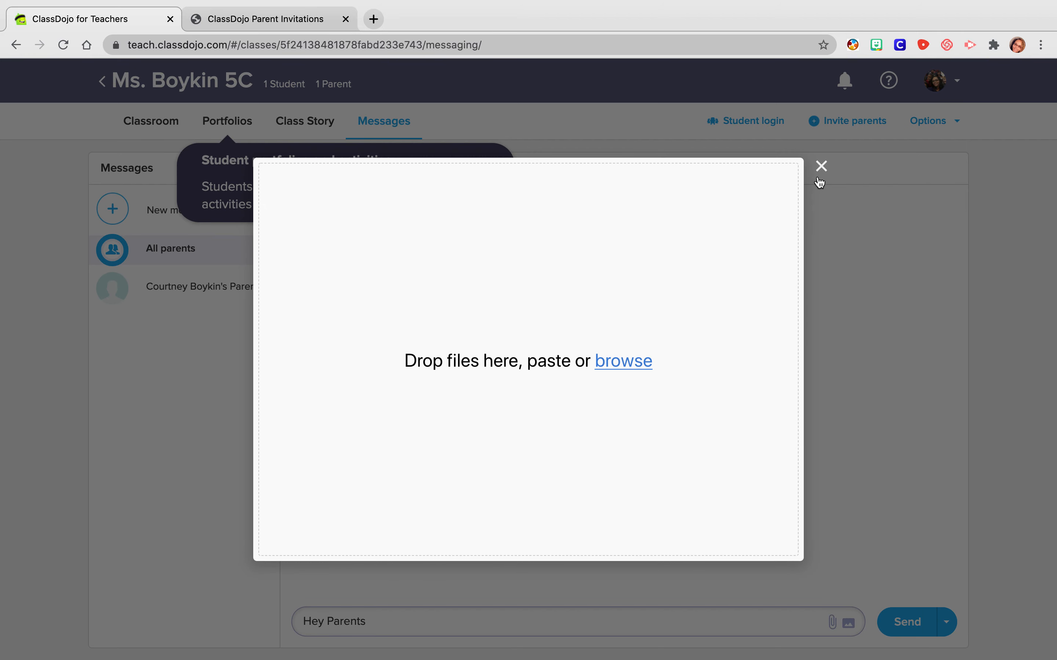
pyautogui.click(821, 166)
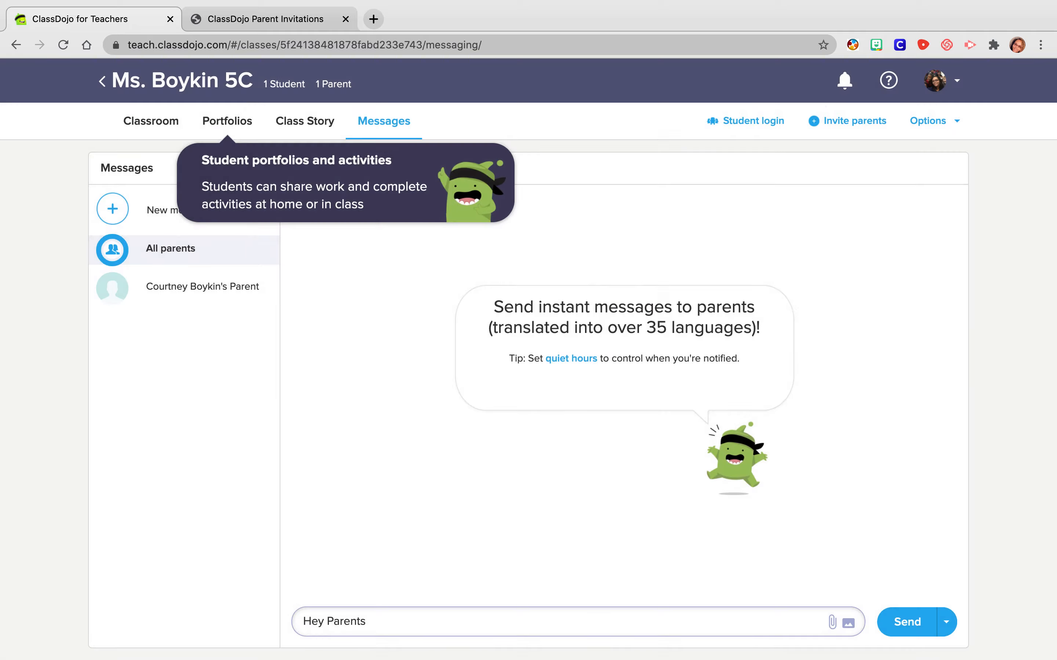
pyautogui.click(832, 622)
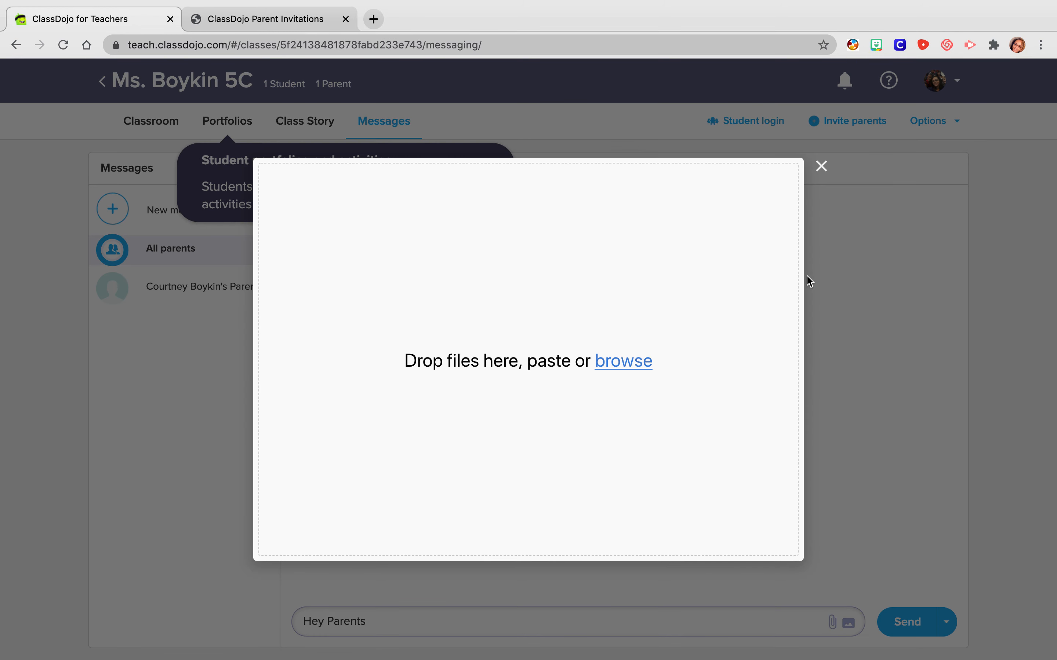
pyautogui.click(821, 166)
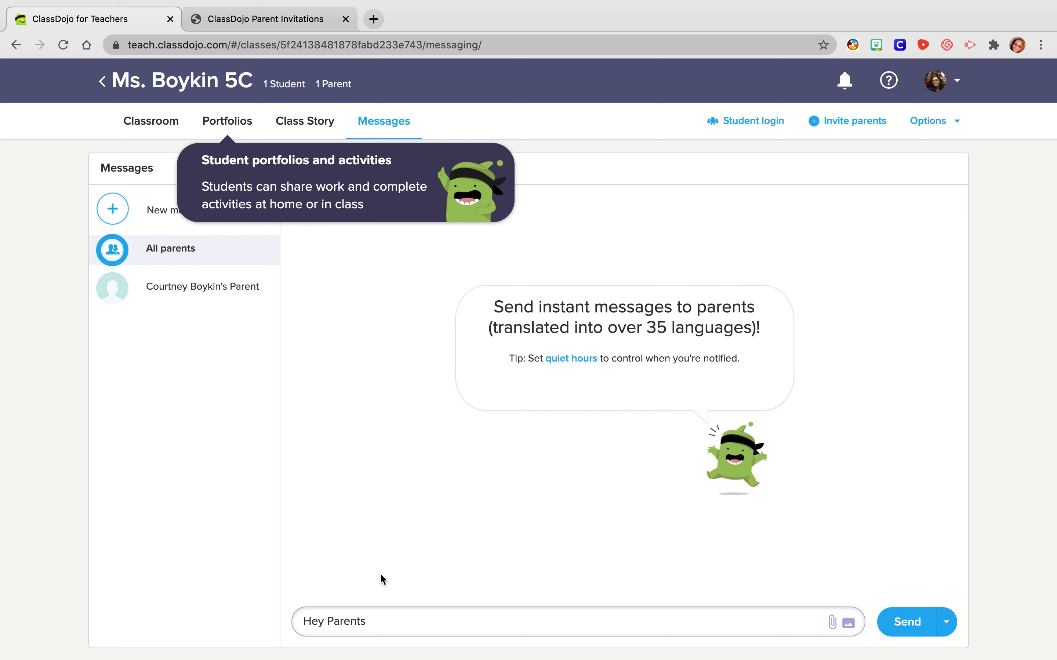
pyautogui.moveTo(371, 621); pyautogui.dragTo(258, 623)
pyautogui.press('BackSpace')
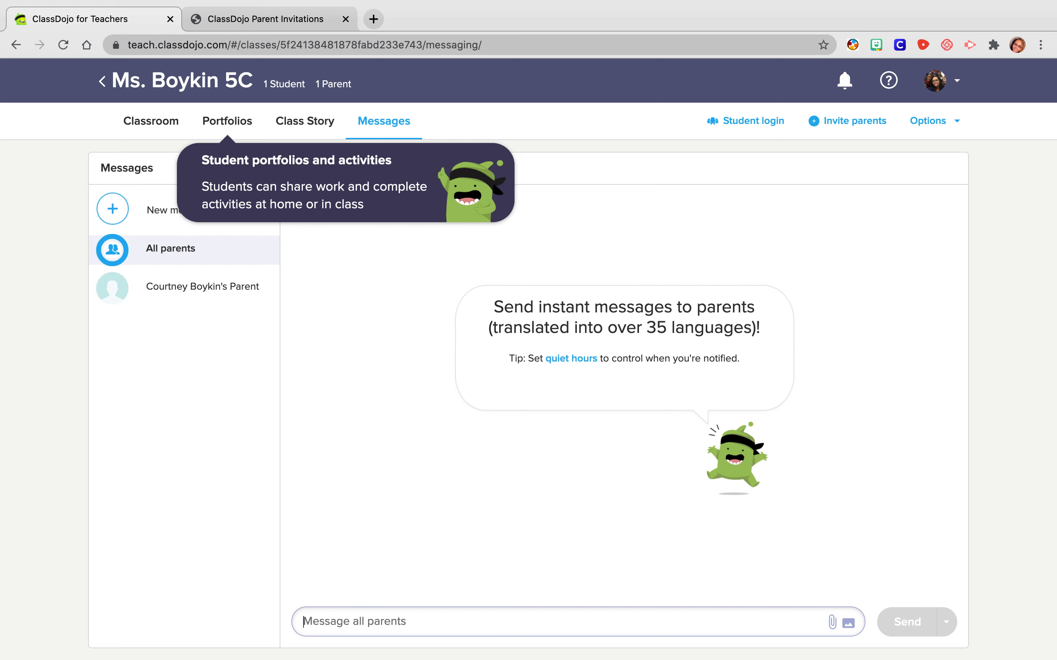
# - Open the private conversation with the student's parent, refreshing the page and reopening the 5C class messages after the page error
pyautogui.click(173, 301)
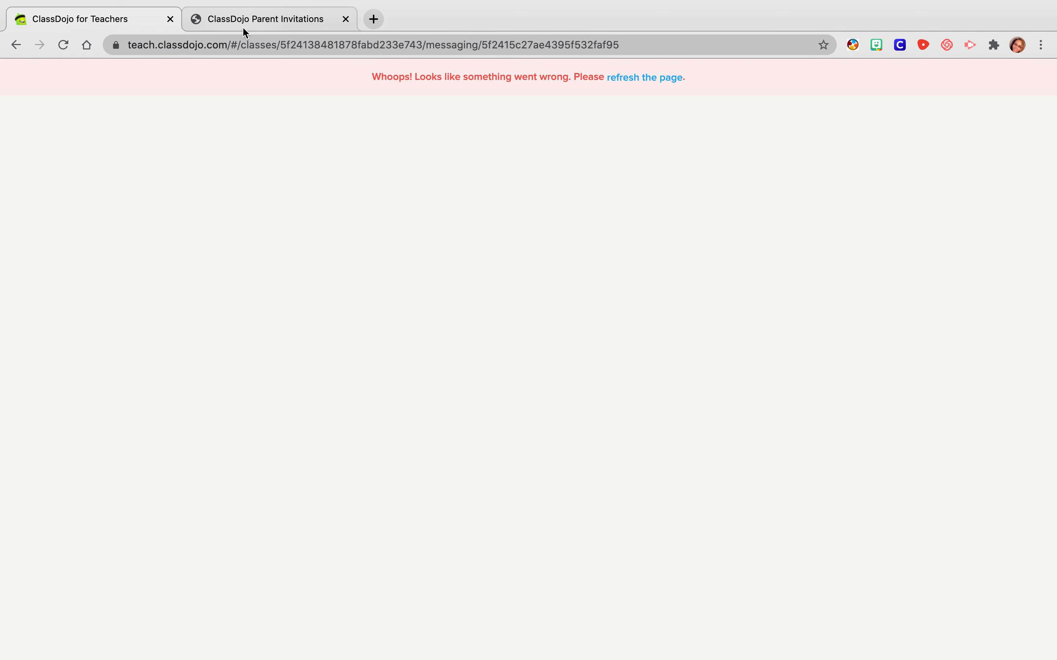
pyautogui.click(641, 82)
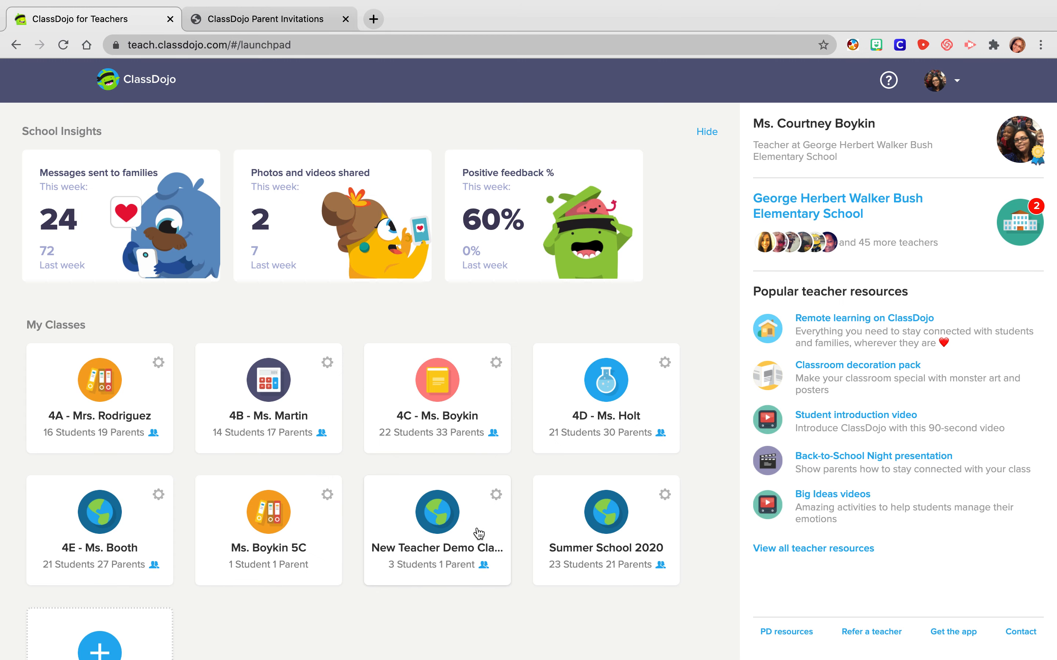
pyautogui.click(308, 527)
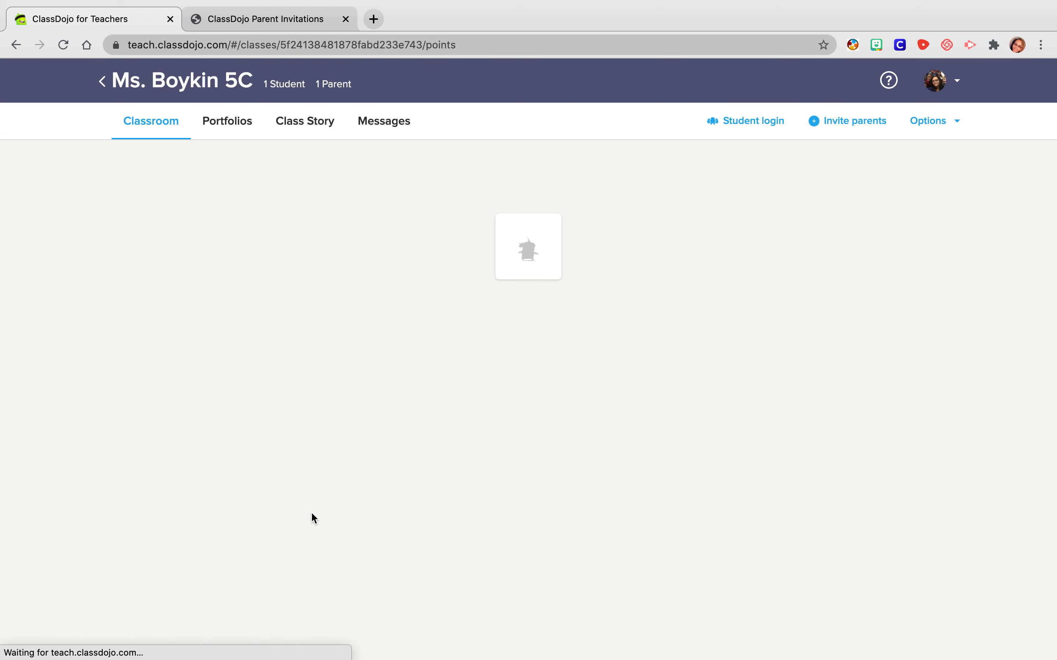
pyautogui.click(404, 129)
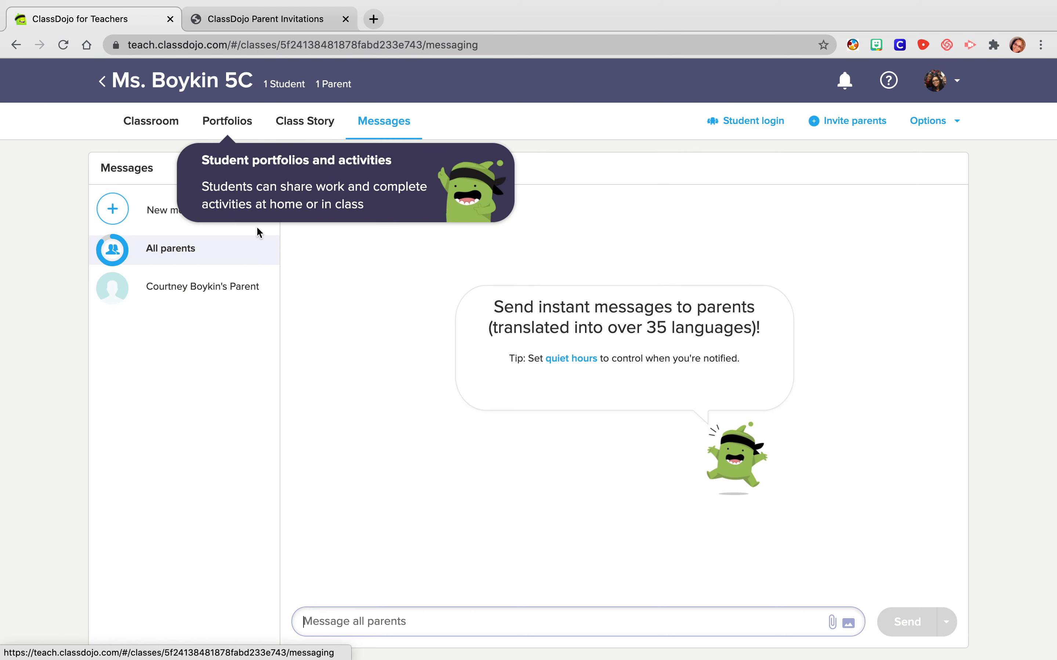
pyautogui.click(184, 297)
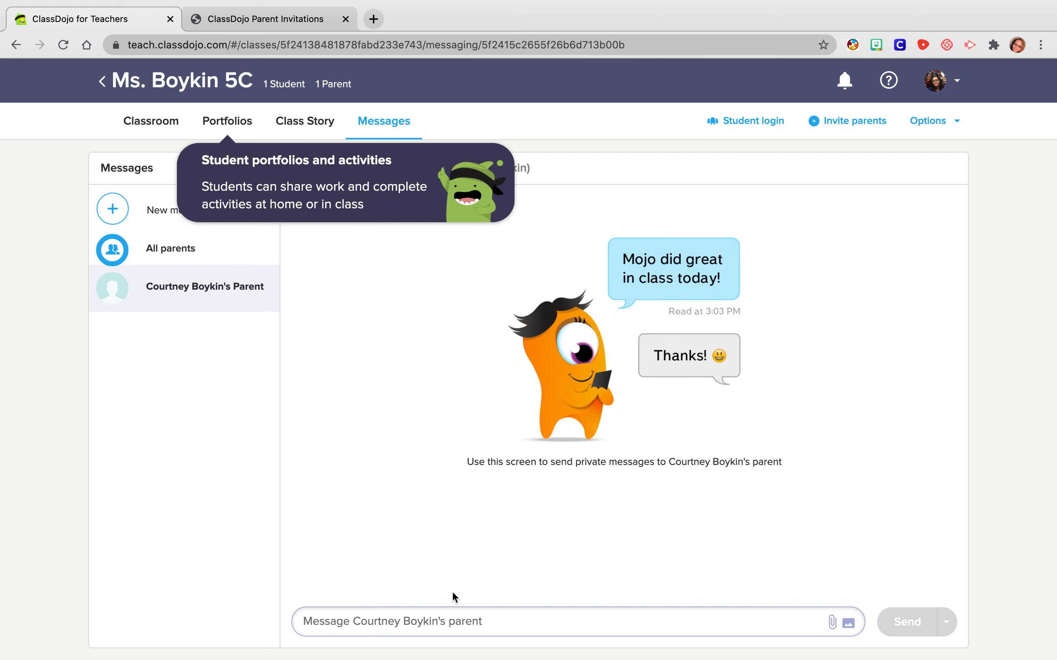
pyautogui.click(415, 625)
# - Switch back to the conversation with all parents and return to the overview of classes
pyautogui.click(174, 257)
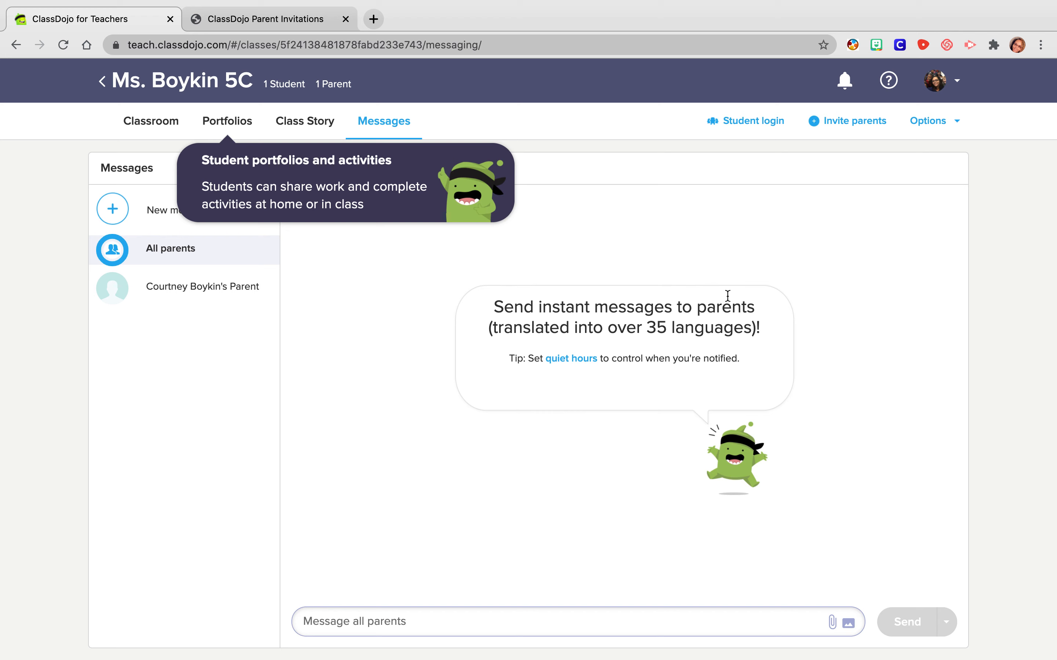
pyautogui.click(114, 87)
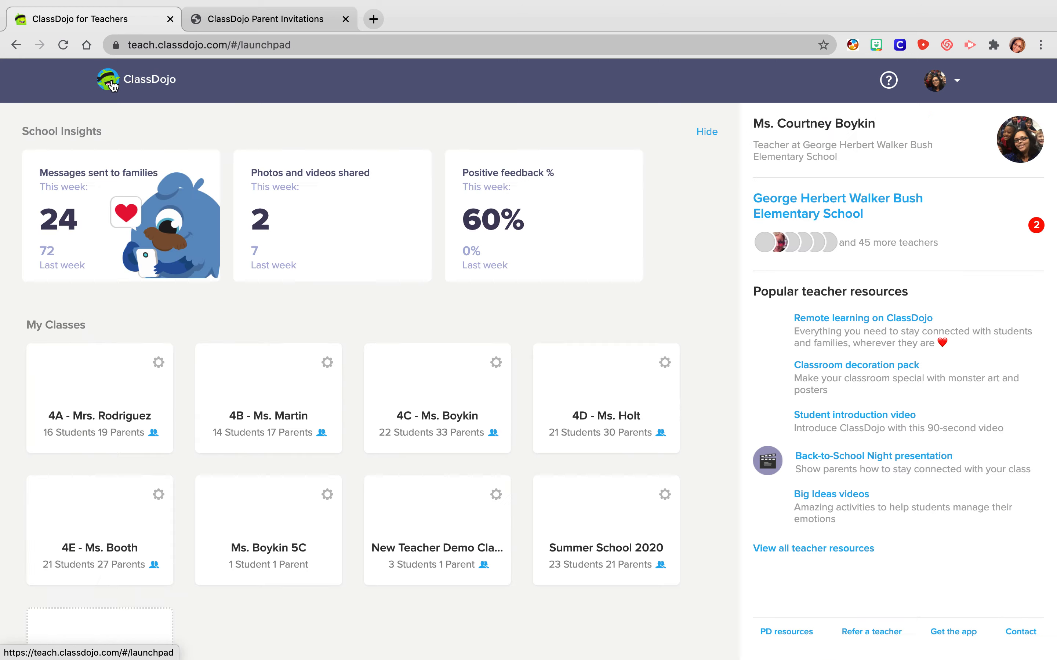